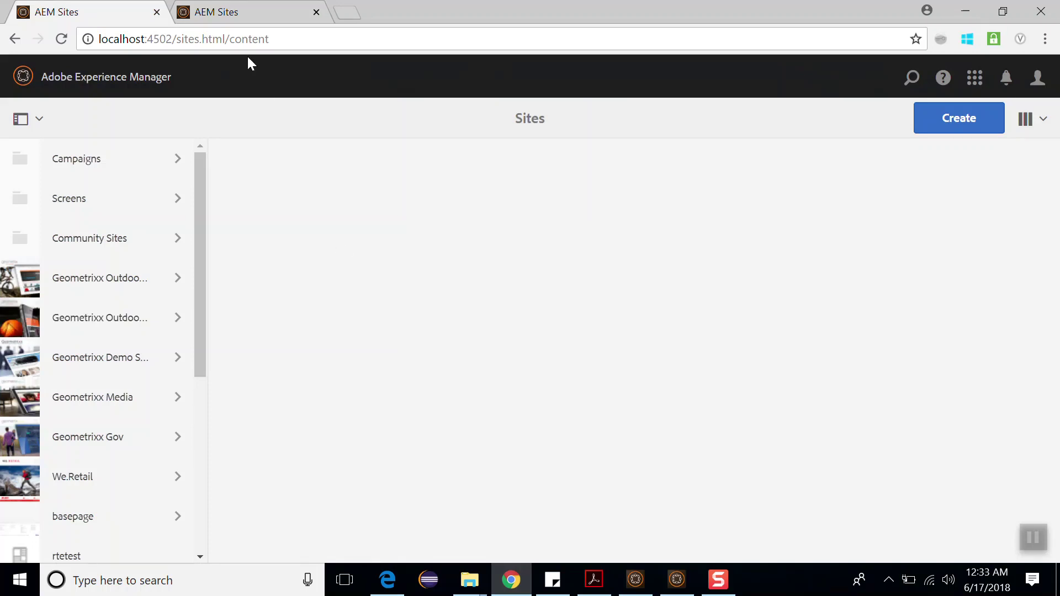
# - Compare the author console's port 4502 address with the Sites console on port 8080
pyautogui.moveTo(276, 43); pyautogui.dragTo(97, 38)
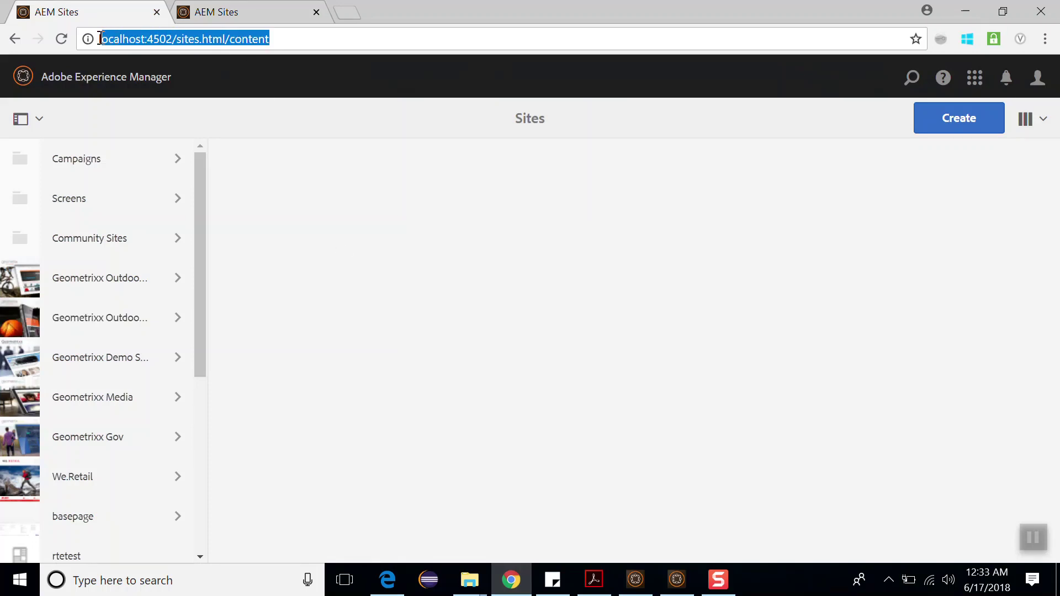
pyautogui.click(218, 9)
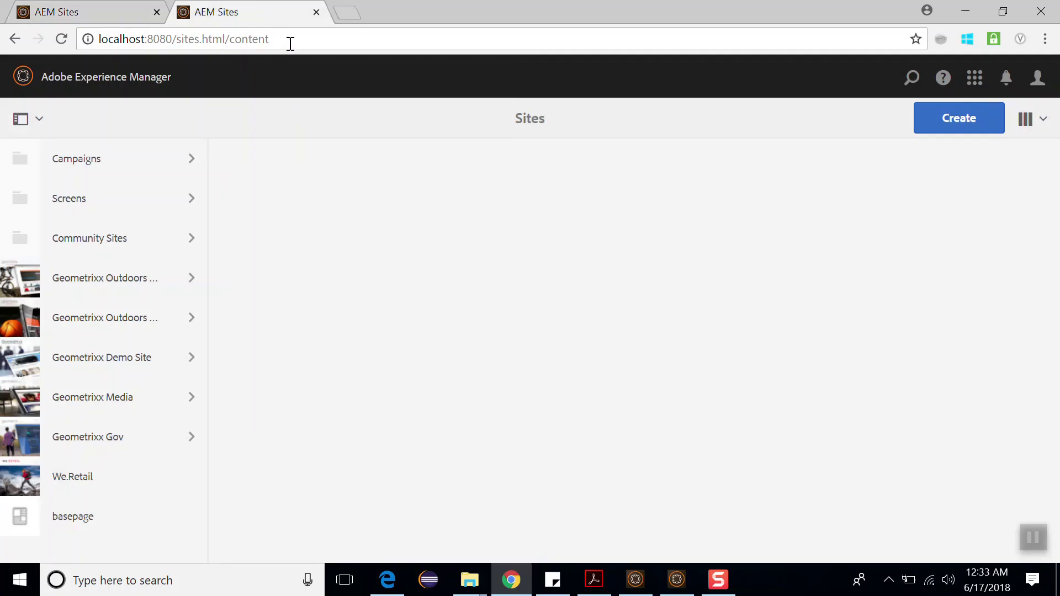
pyautogui.moveTo(291, 44); pyautogui.dragTo(93, 44)
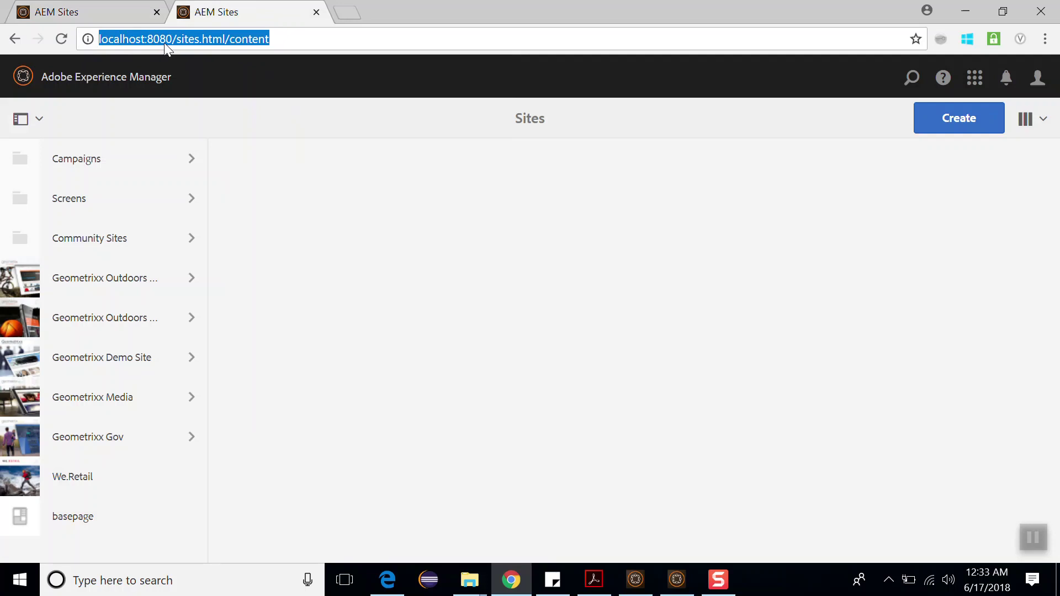
pyautogui.hotkey('ctrl', 'shift', 'Tab')
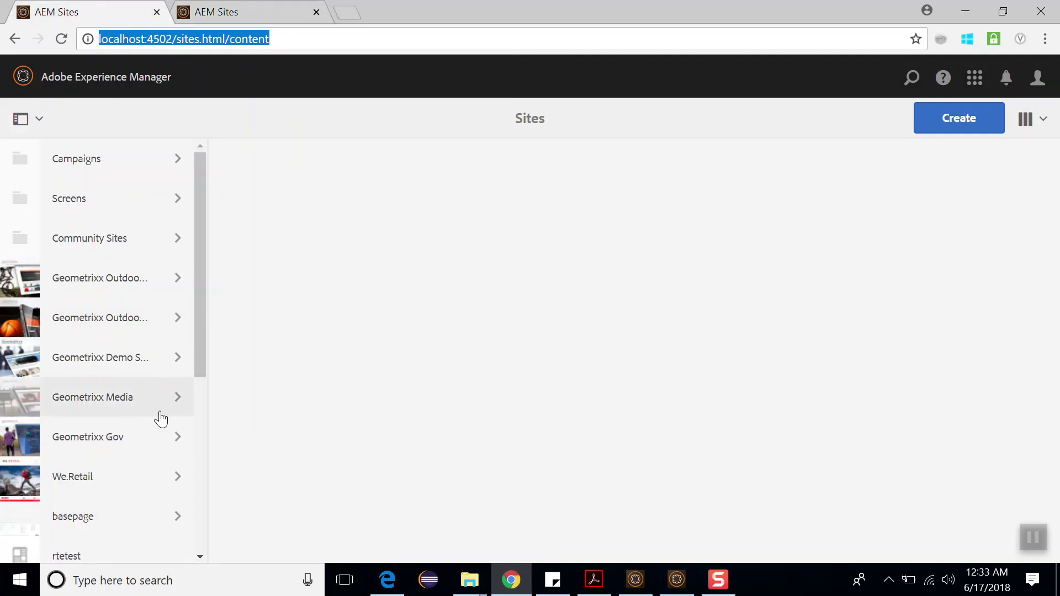
pyautogui.scroll(-2, 159, 418)
pyautogui.scroll(1, 159, 418)
# - Create a page titled 'Hindi' in Geometrixx Demo Site from the Geometrixx Content Page template
pyautogui.click(154, 343)
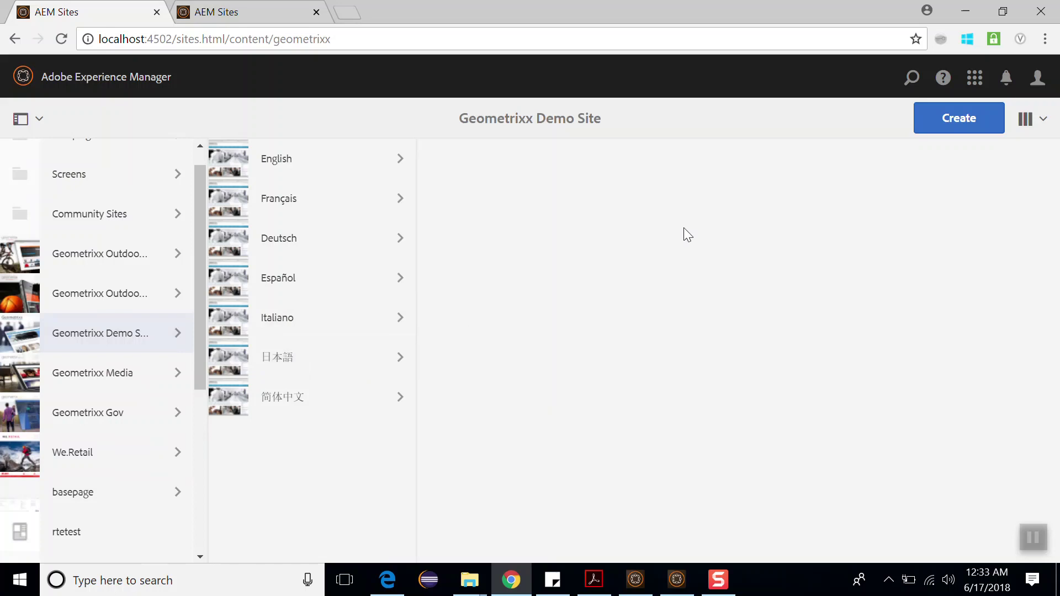
pyautogui.click(954, 118)
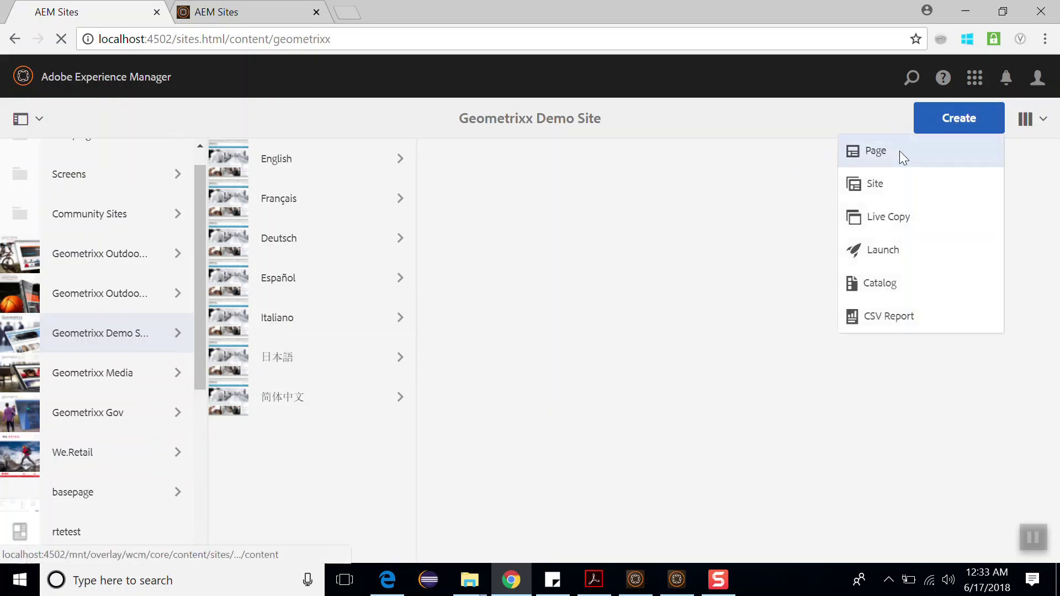
pyautogui.click(899, 150)
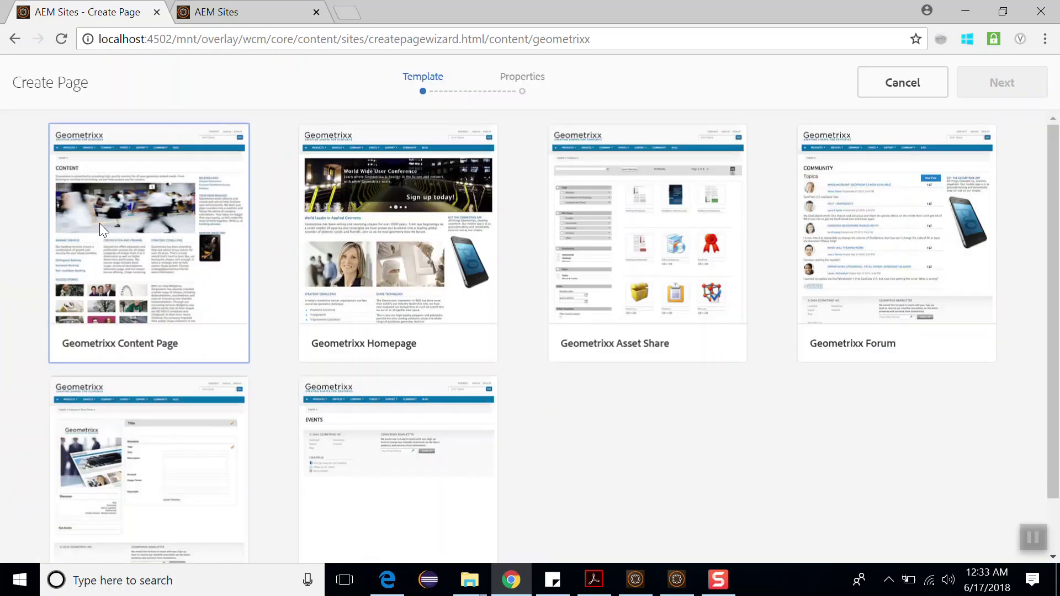
pyautogui.click(99, 223)
pyautogui.click(1002, 85)
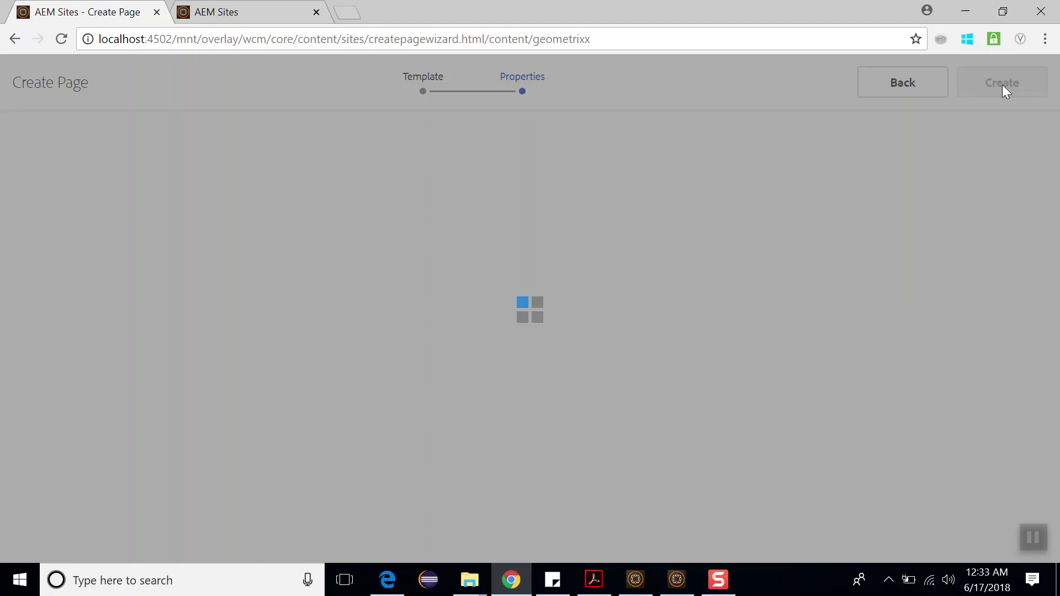
pyautogui.click(433, 309)
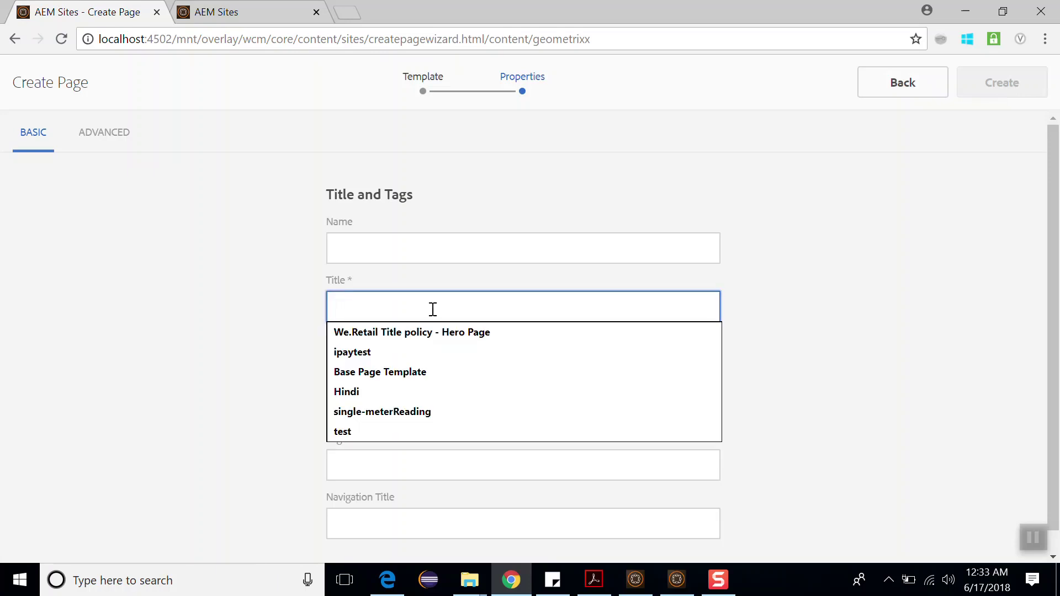
pyautogui.write('Hindi')
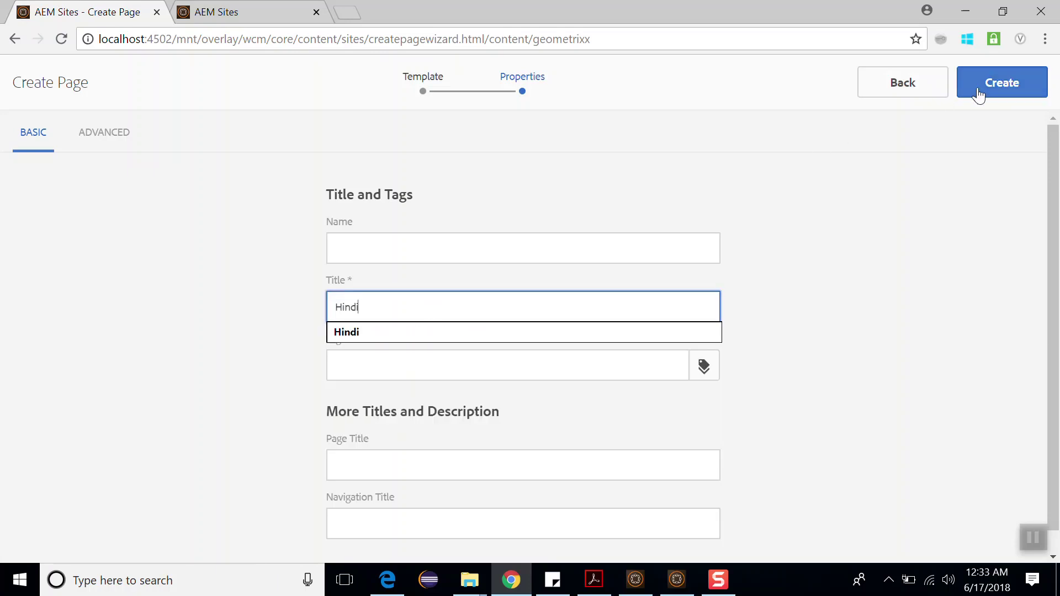
pyautogui.click(978, 94)
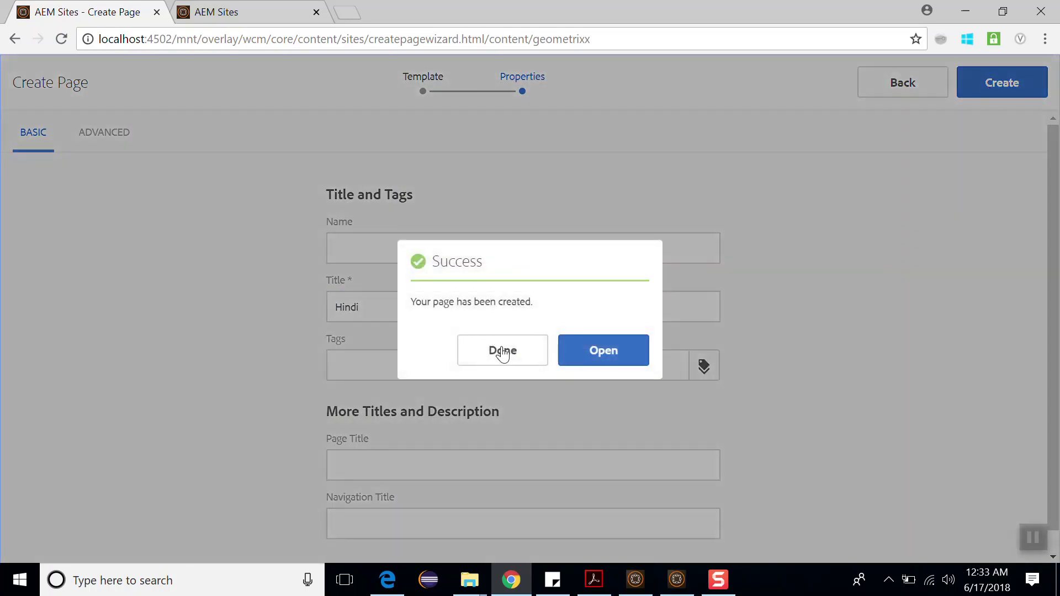
pyautogui.click(503, 352)
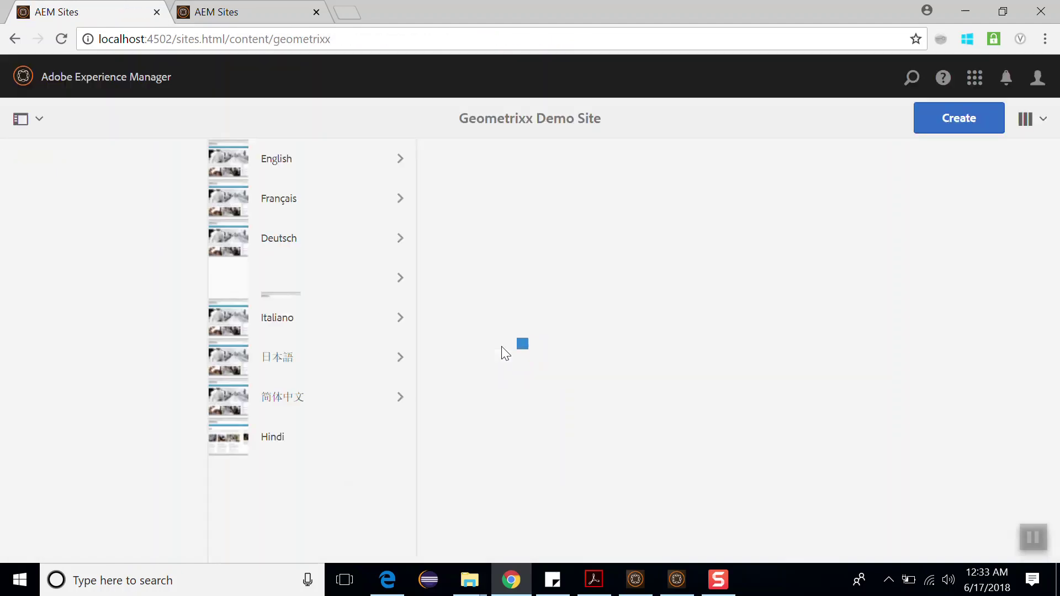
# - Open the Hindi page in the editor tab, then return to the author console and reselect Hindi
pyautogui.click(229, 439)
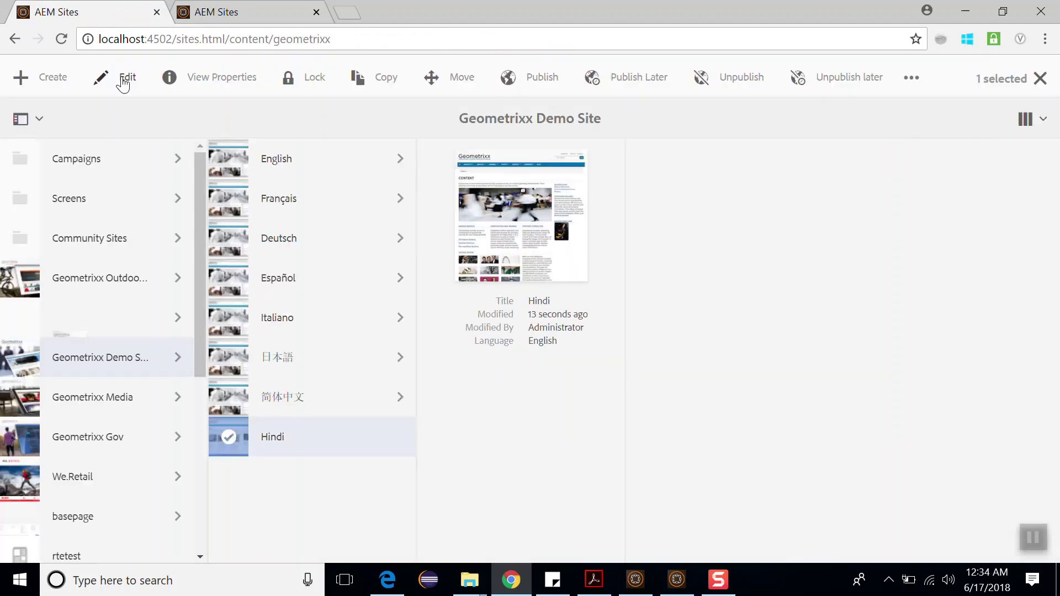
pyautogui.click(122, 79)
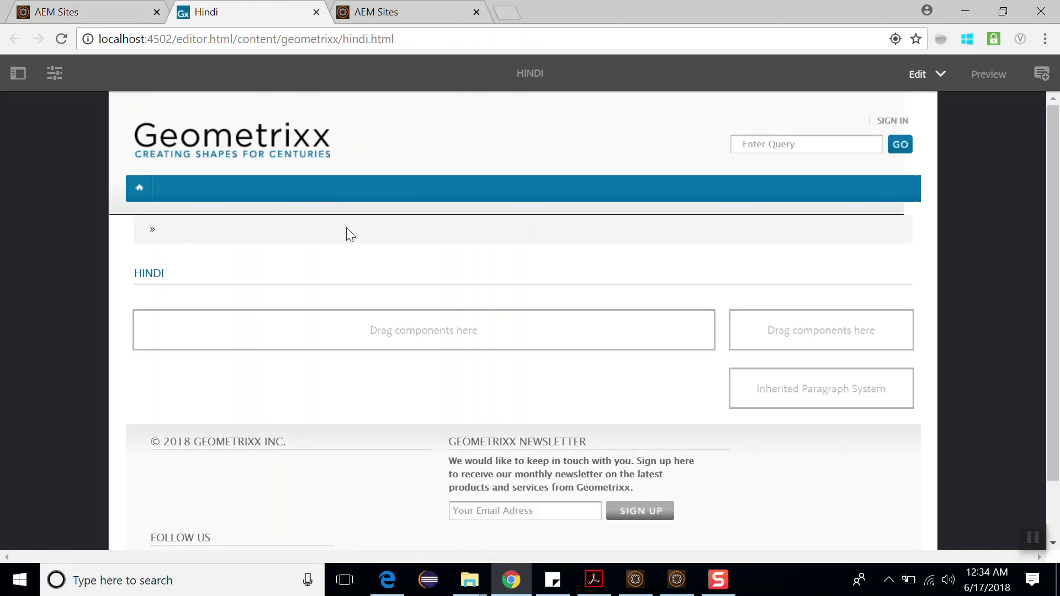
pyautogui.hotkey('ctrl', 'shift', 'Tab')
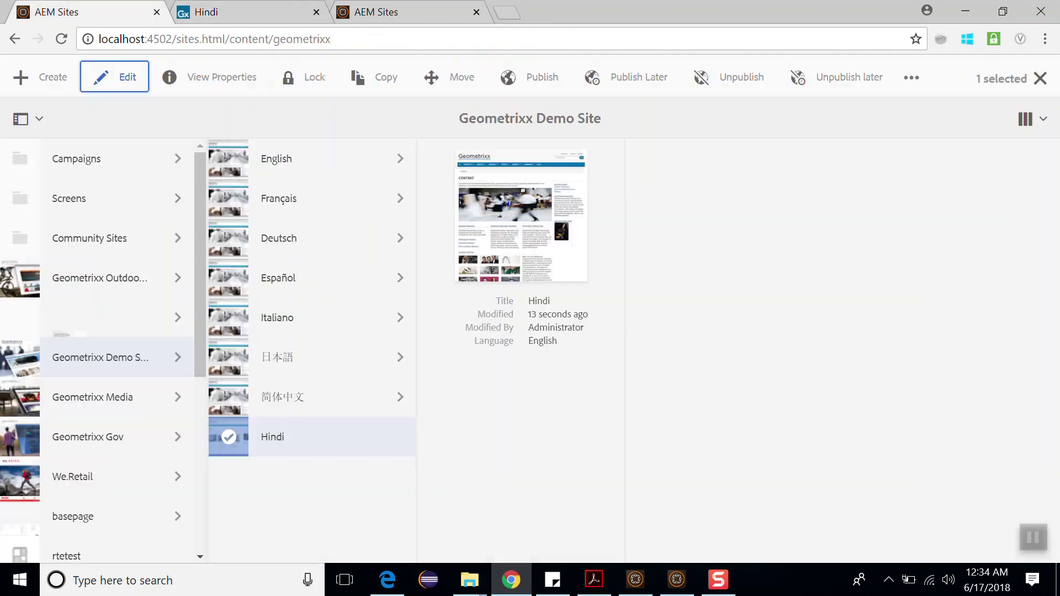
pyautogui.moveTo(182, 39); pyautogui.dragTo(62, 35)
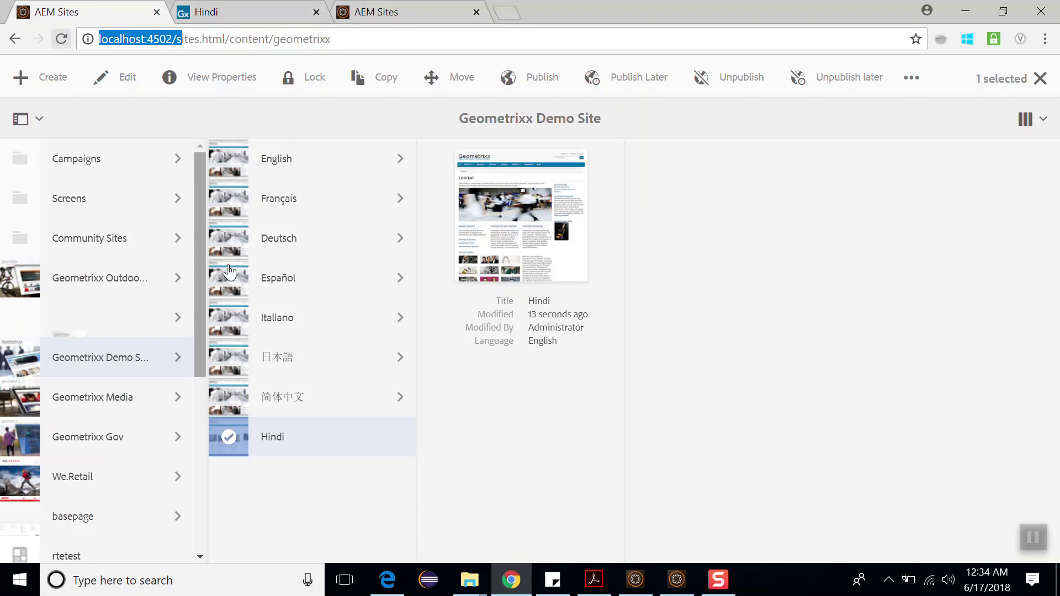
pyautogui.click(330, 481)
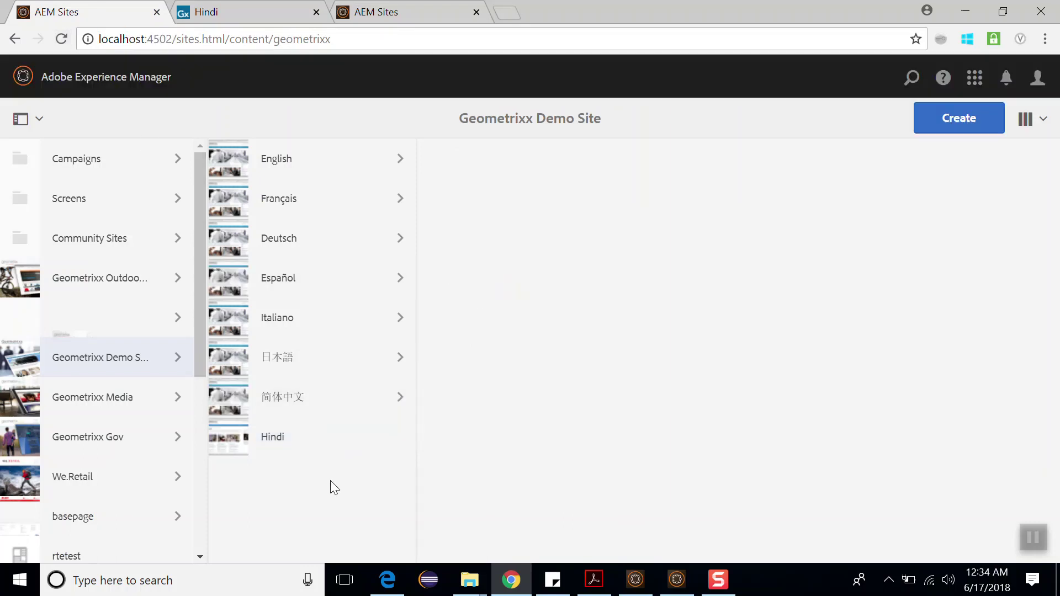
pyautogui.click(230, 437)
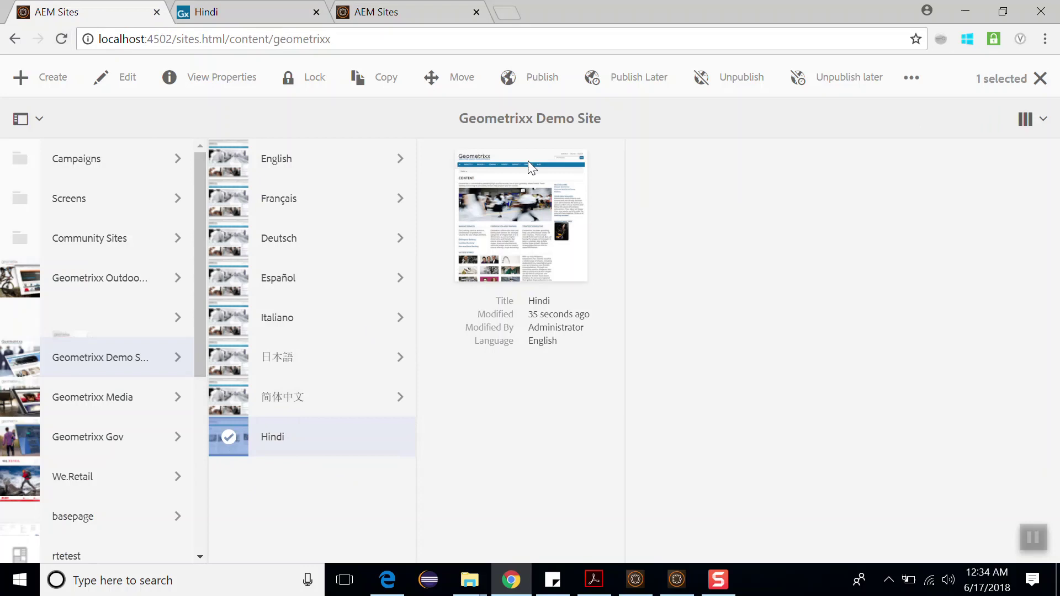
# - Publish the Hindi page and switch to the localhost:8080 Sites console
pyautogui.click(546, 77)
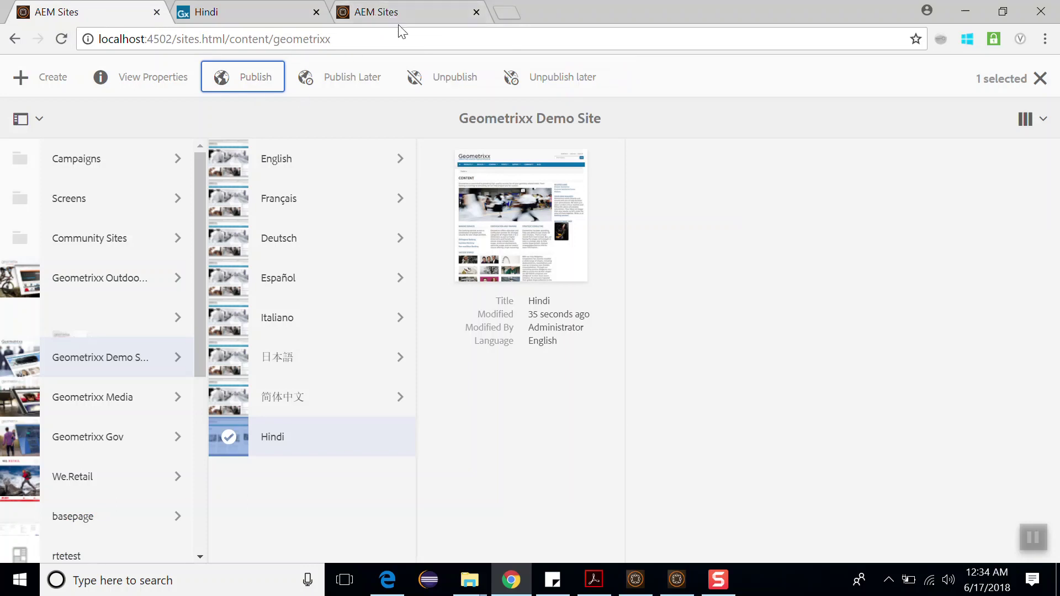
pyautogui.click(408, 10)
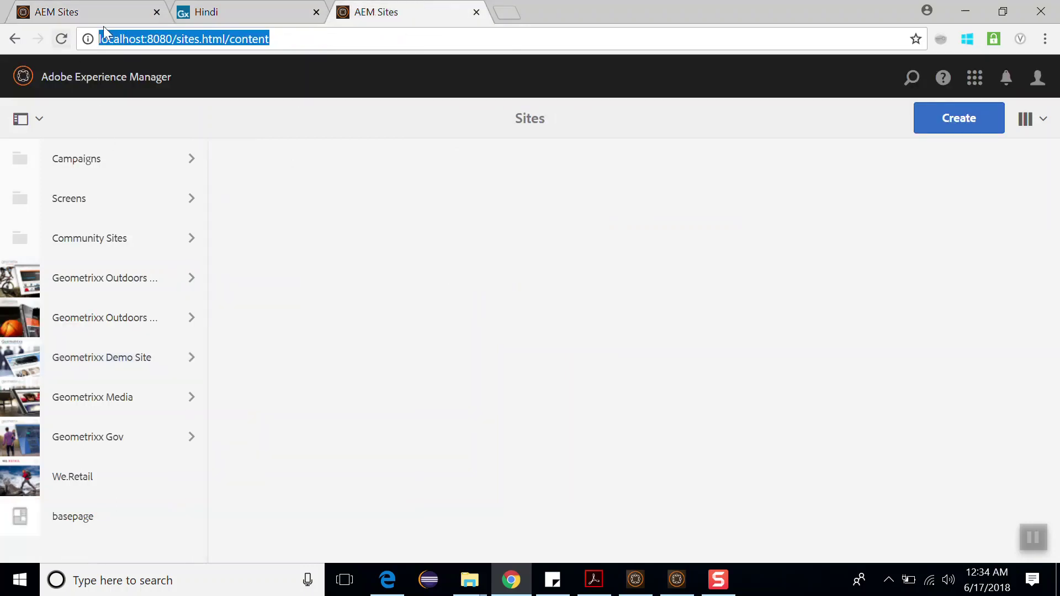
# - Reload the 8080 console, dismiss the navigation tip, and list Geometrixx Demo Site's seven language pages
pyautogui.click(59, 41)
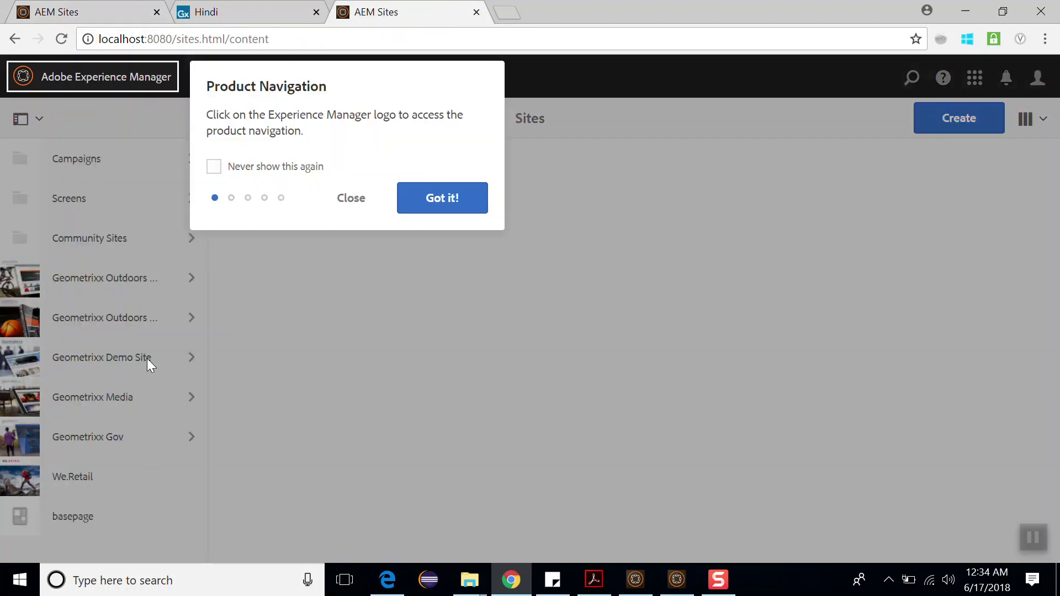
pyautogui.click(350, 198)
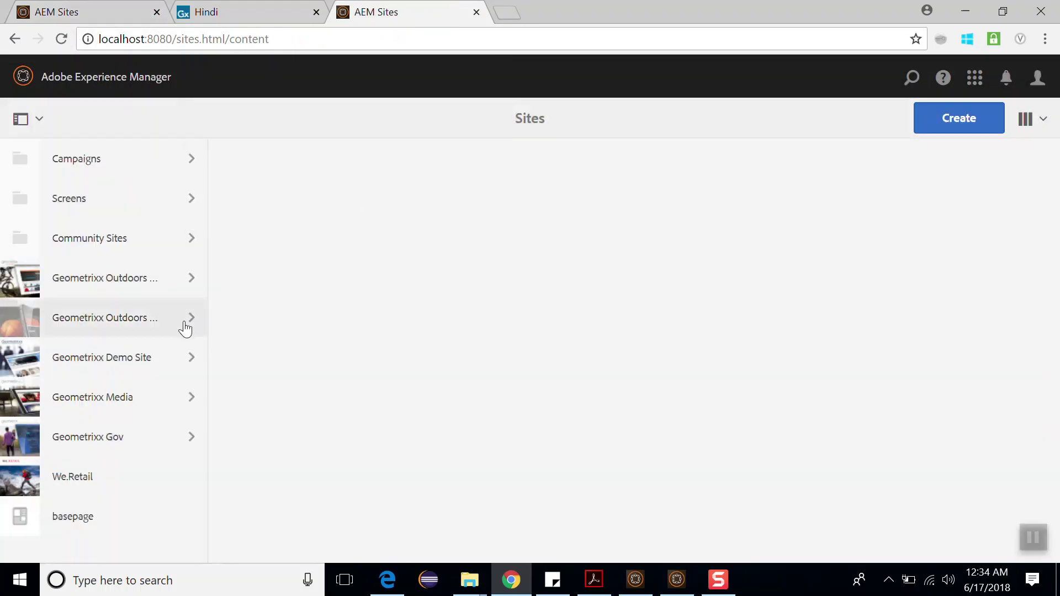
pyautogui.click(161, 363)
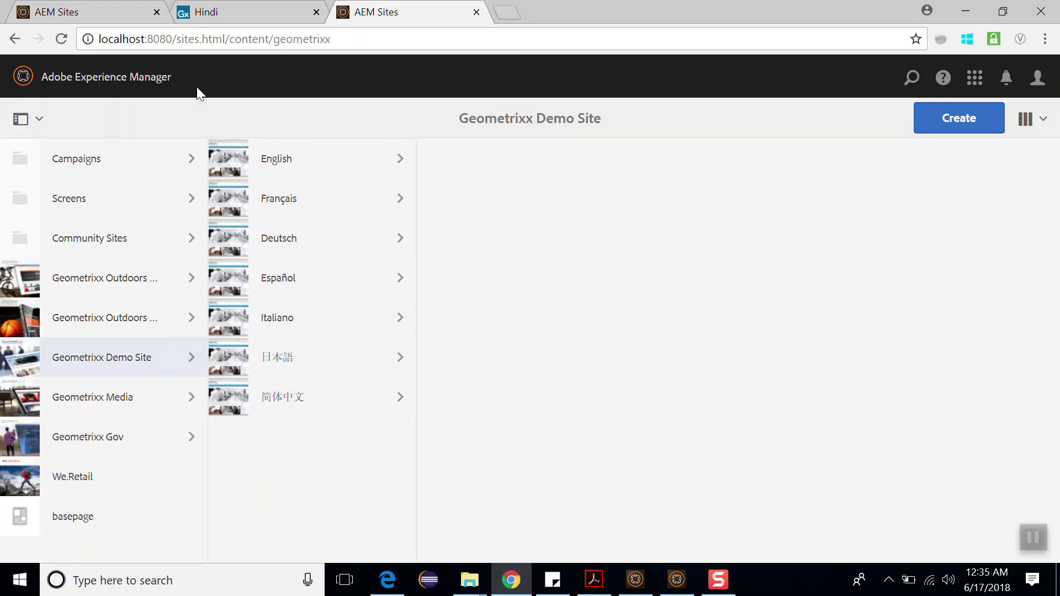
# - Load the classic tools console at localhost:4502/miscadmin
pyautogui.click(209, 11)
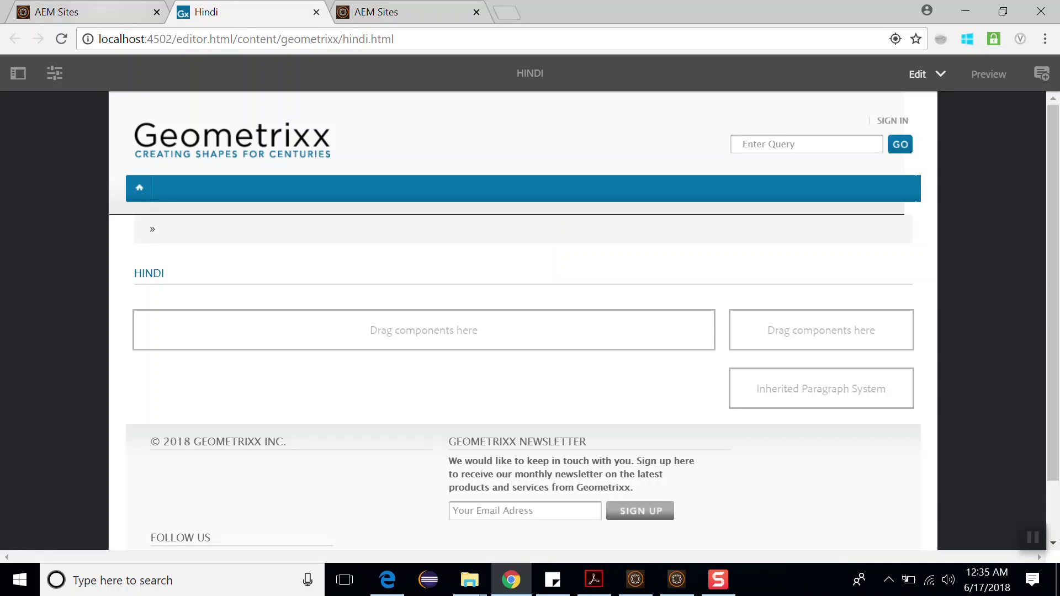
pyautogui.click(119, 12)
pyautogui.moveTo(177, 38); pyautogui.dragTo(423, 41)
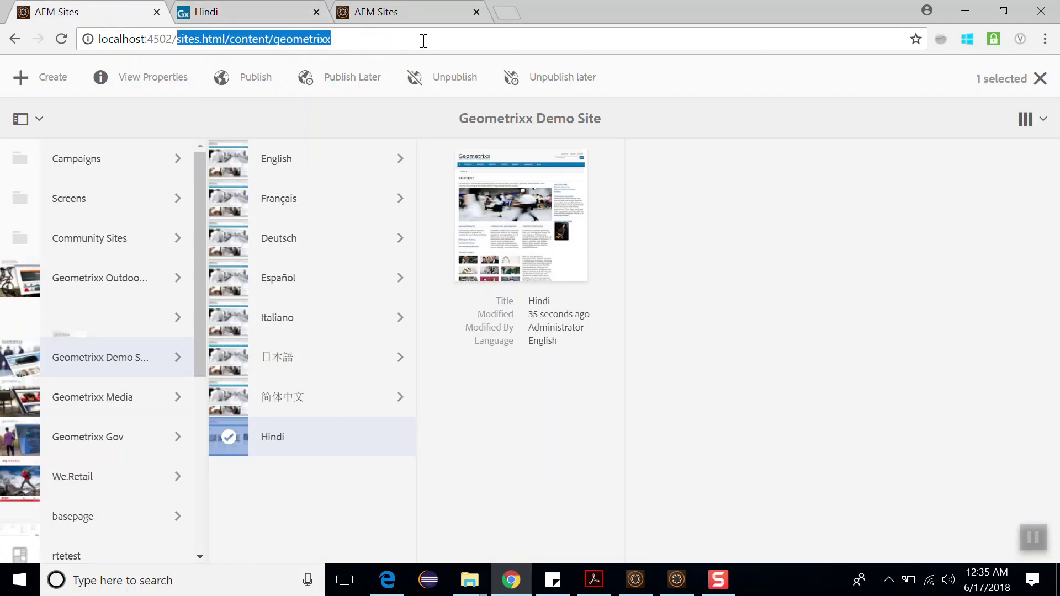
pyautogui.write('miscadmin')
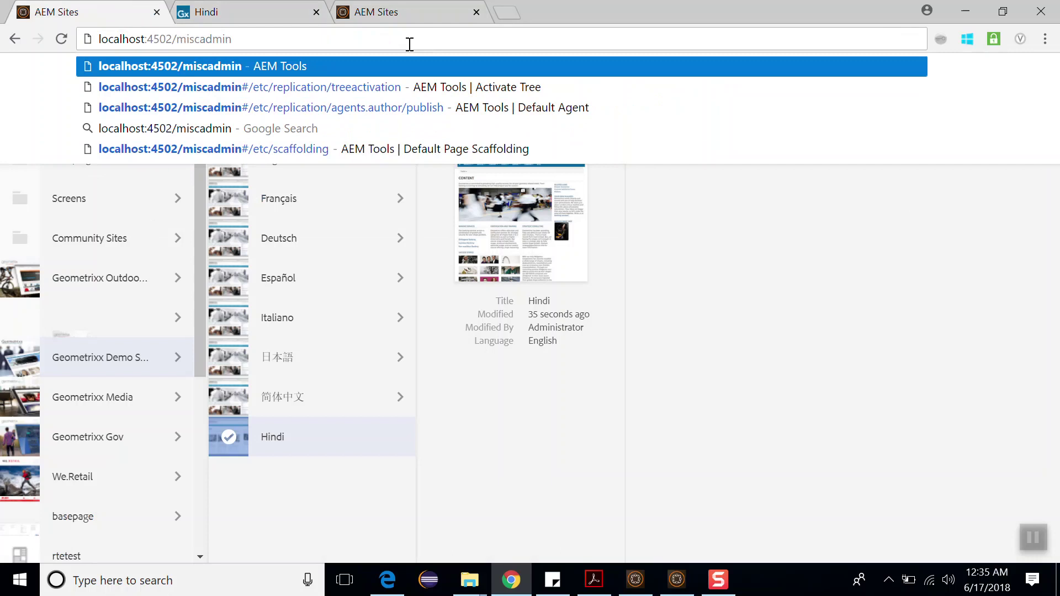
pyautogui.moveTo(253, 37); pyautogui.dragTo(93, 39)
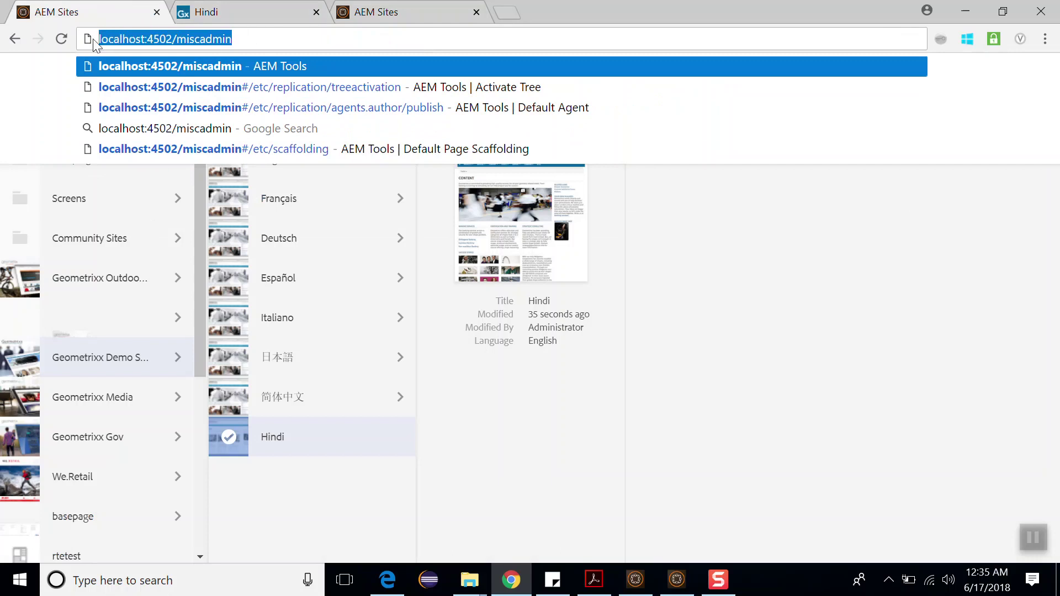
pyautogui.click(284, 42)
pyautogui.press('Return')
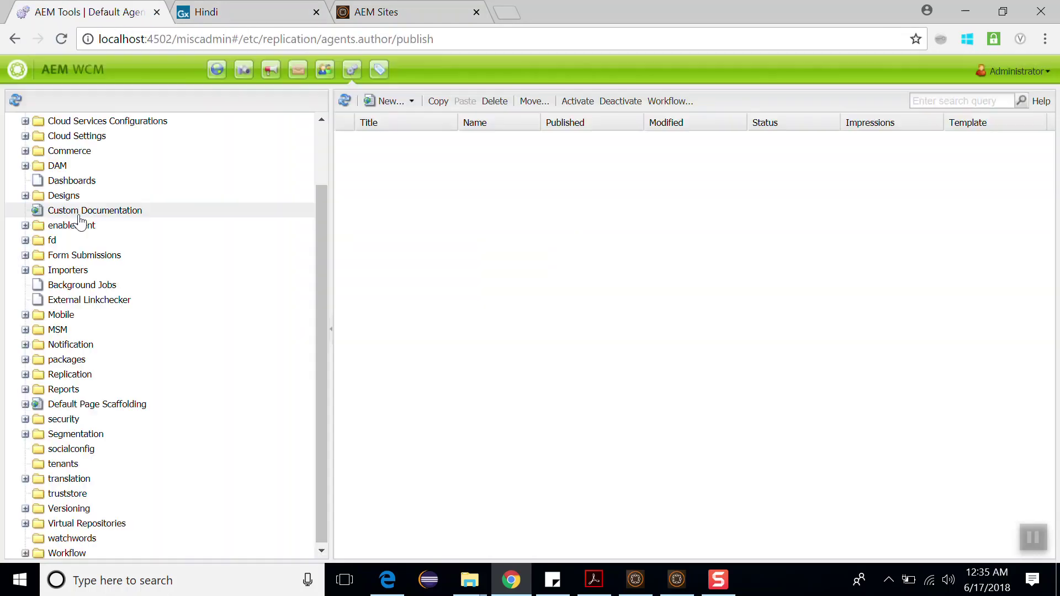
# - Expand Replication > Agents on author and open the Default Agent (publish) page
pyautogui.scroll(-3, 100, 323)
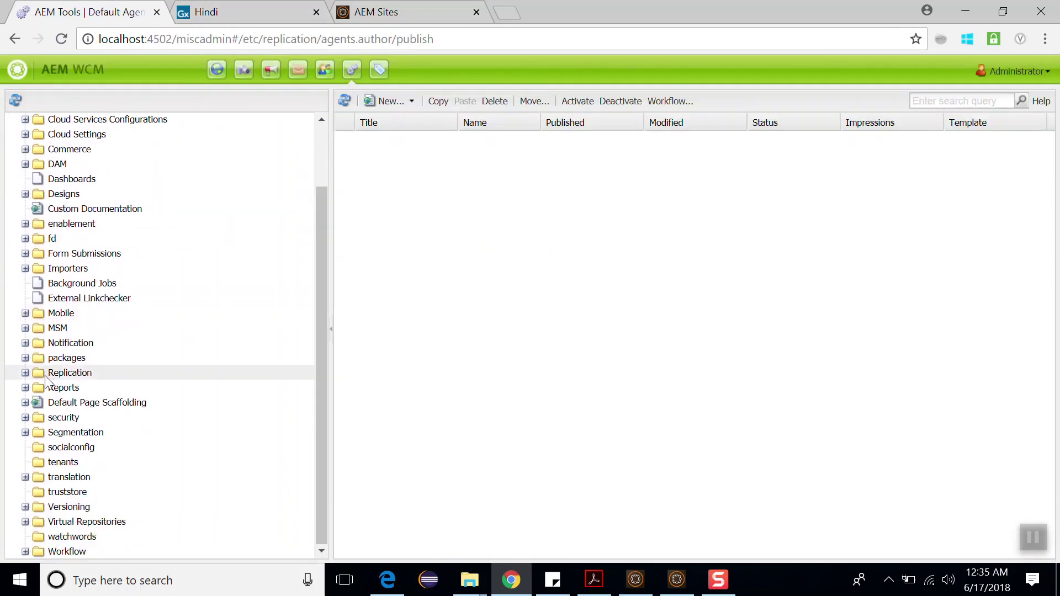
pyautogui.click(24, 374)
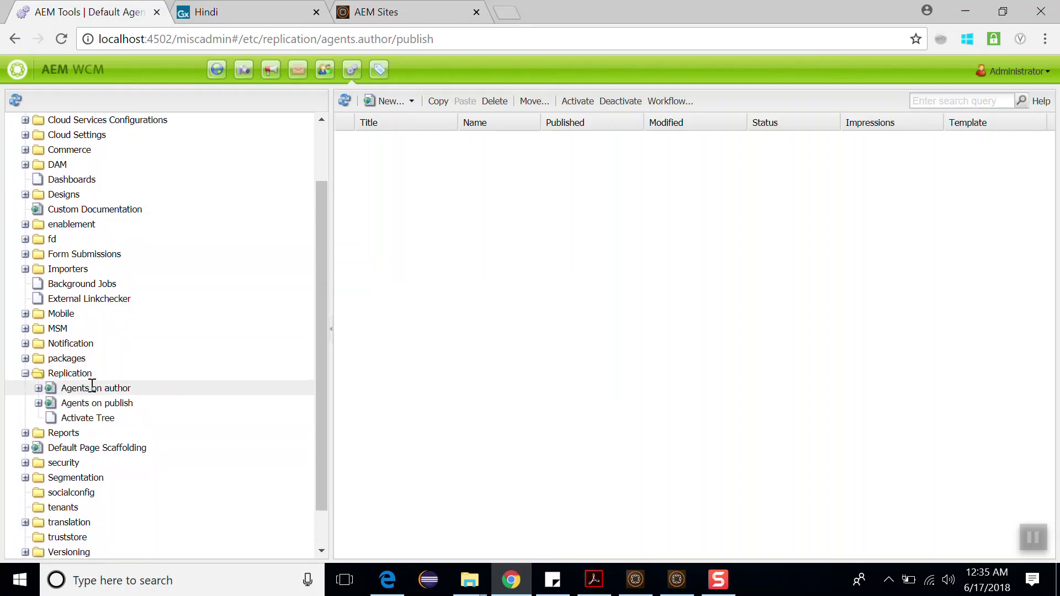
pyautogui.doubleClick(59, 390)
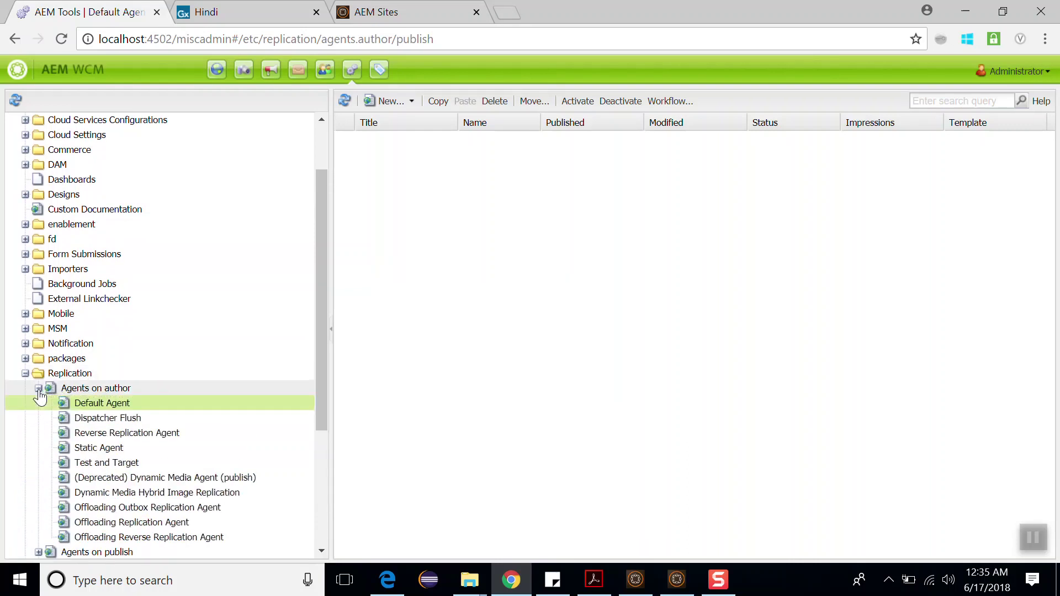
pyautogui.doubleClick(114, 403)
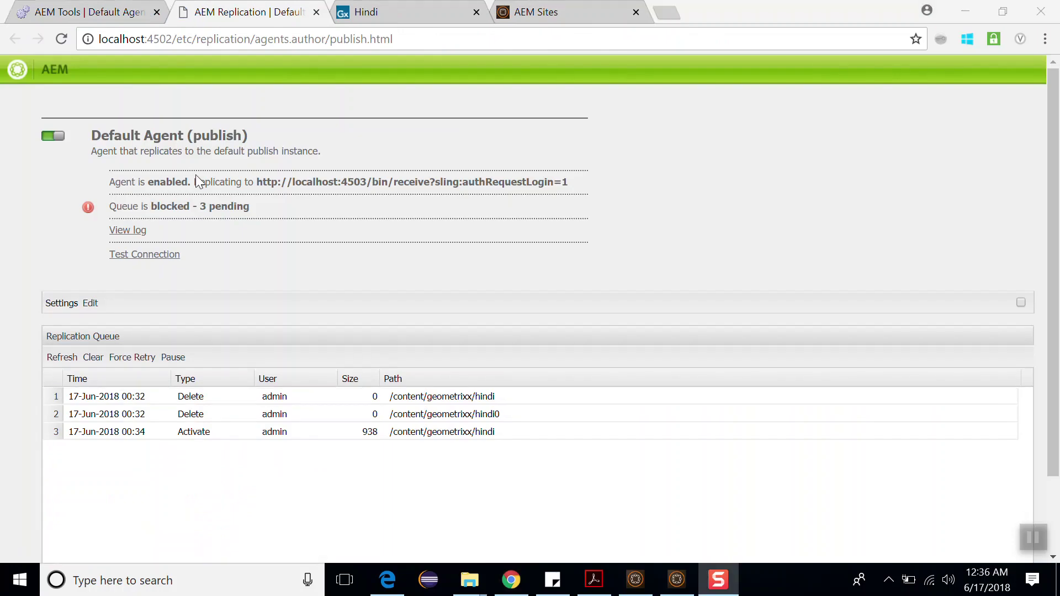
# - Compare the agent's localhost:4503 target with the publish instance's 8080 port
pyautogui.moveTo(199, 181); pyautogui.dragTo(373, 186)
pyautogui.click(600, 189)
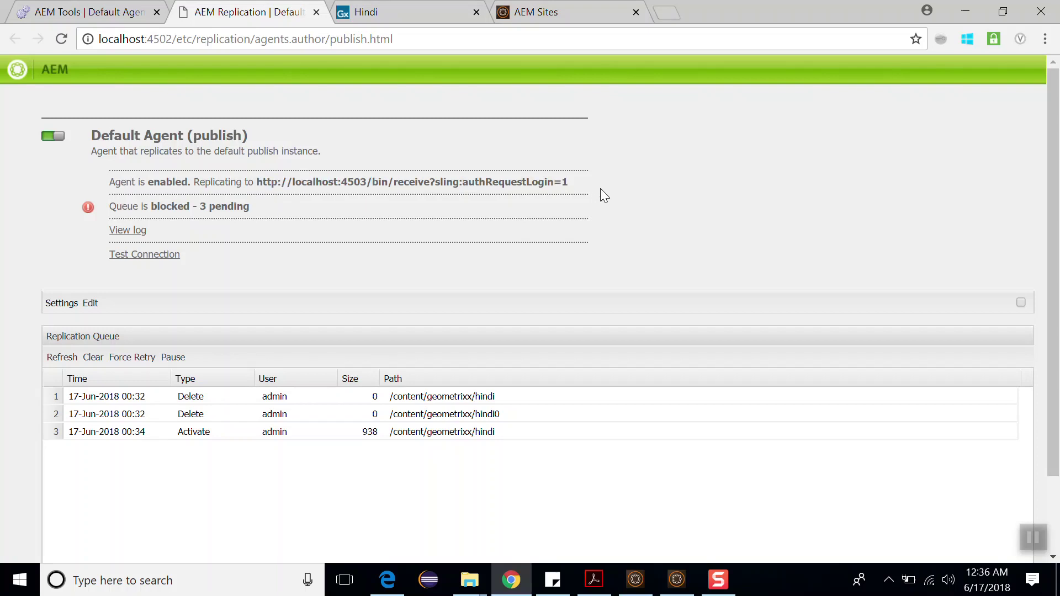
pyautogui.click(555, 13)
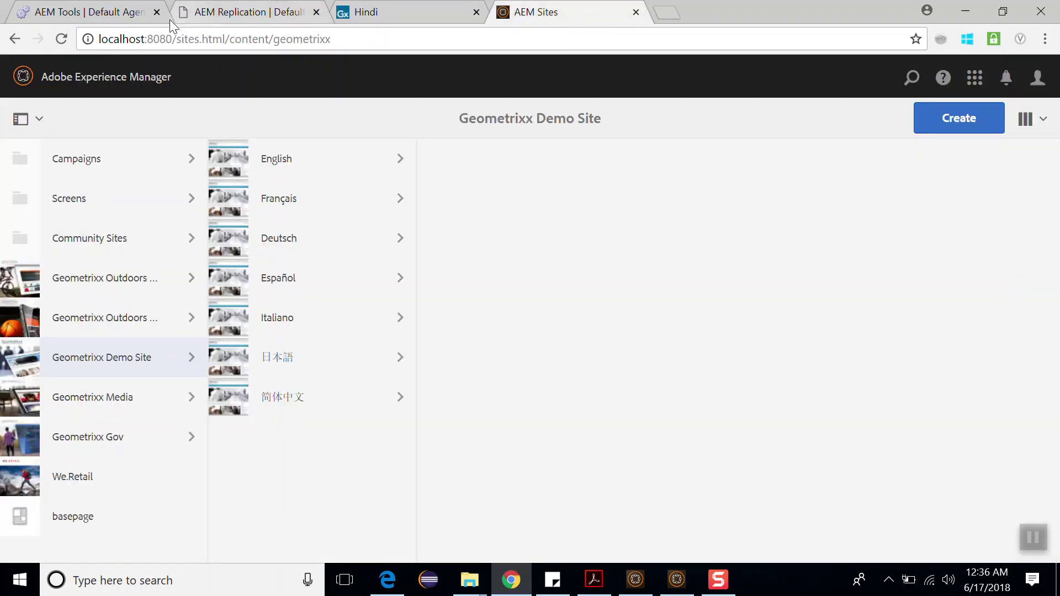
pyautogui.doubleClick(165, 39)
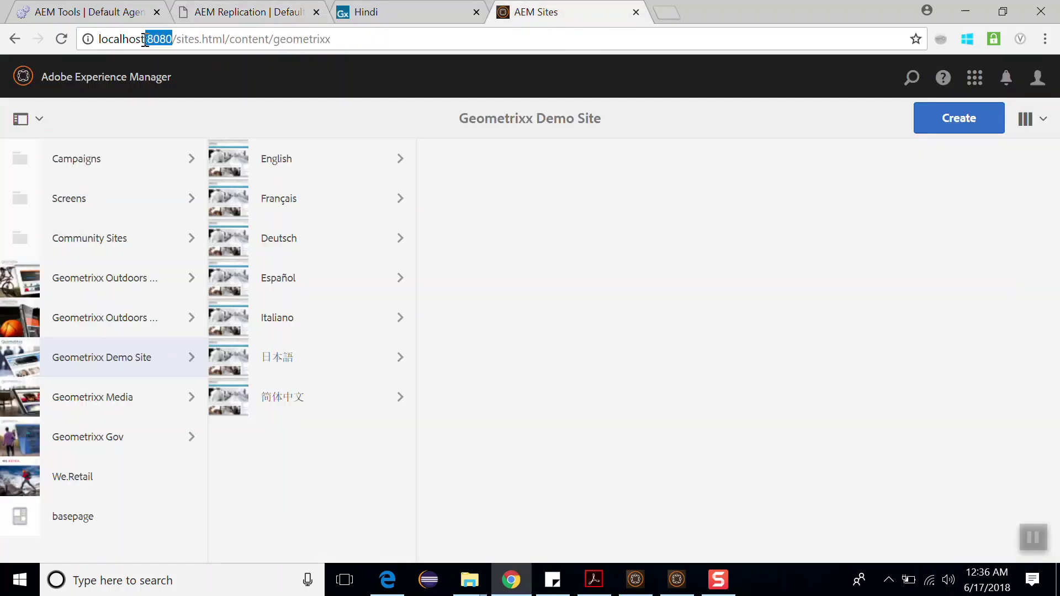
pyautogui.click(138, 20)
pyautogui.click(222, 18)
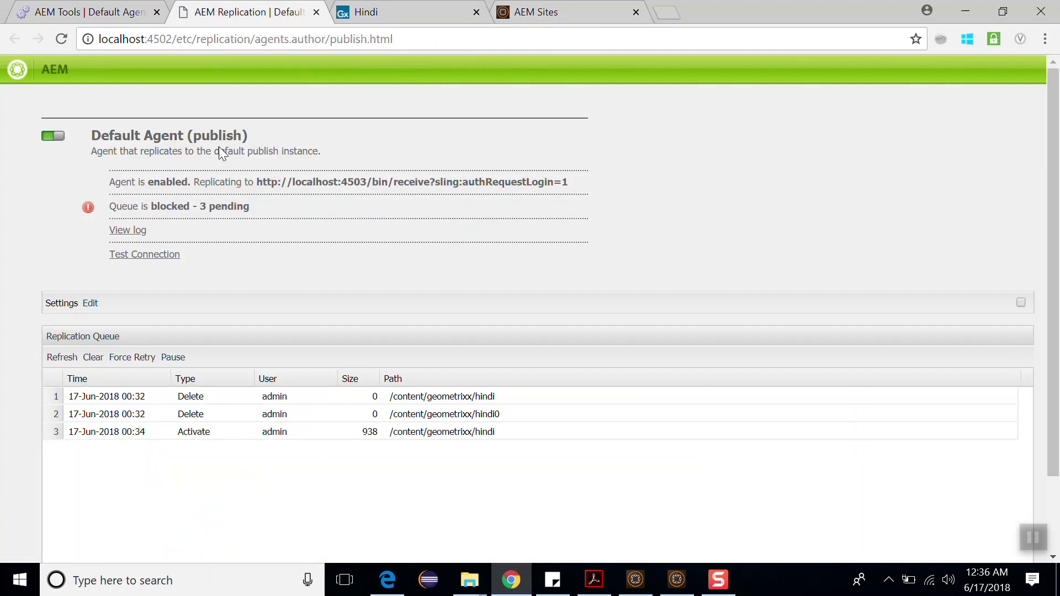
# - Run Test Connection and confirm it fails with 'Connection refused'
pyautogui.click(148, 255)
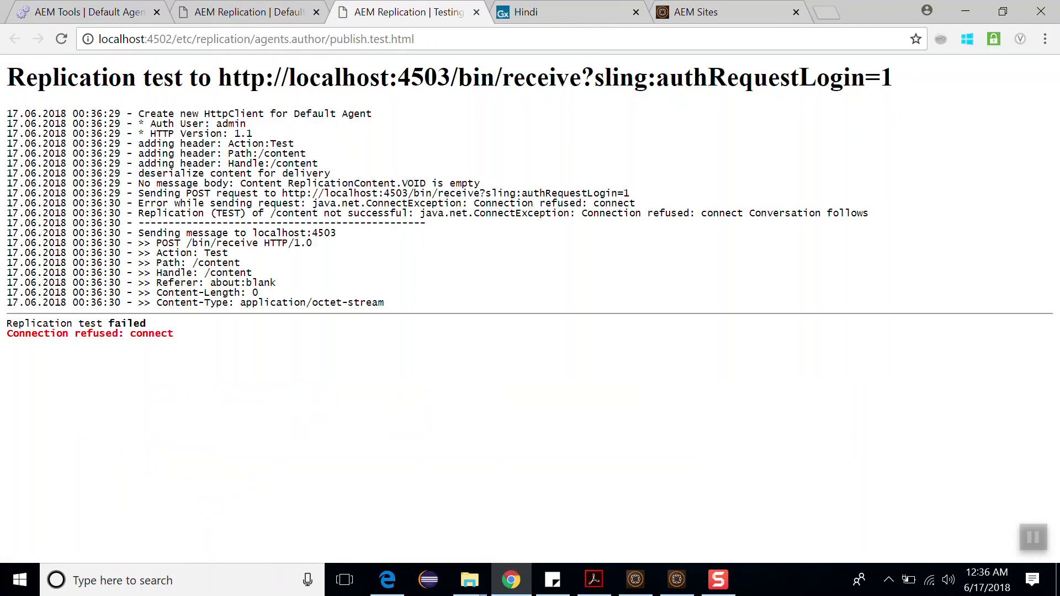
pyautogui.moveTo(7, 324); pyautogui.dragTo(186, 328)
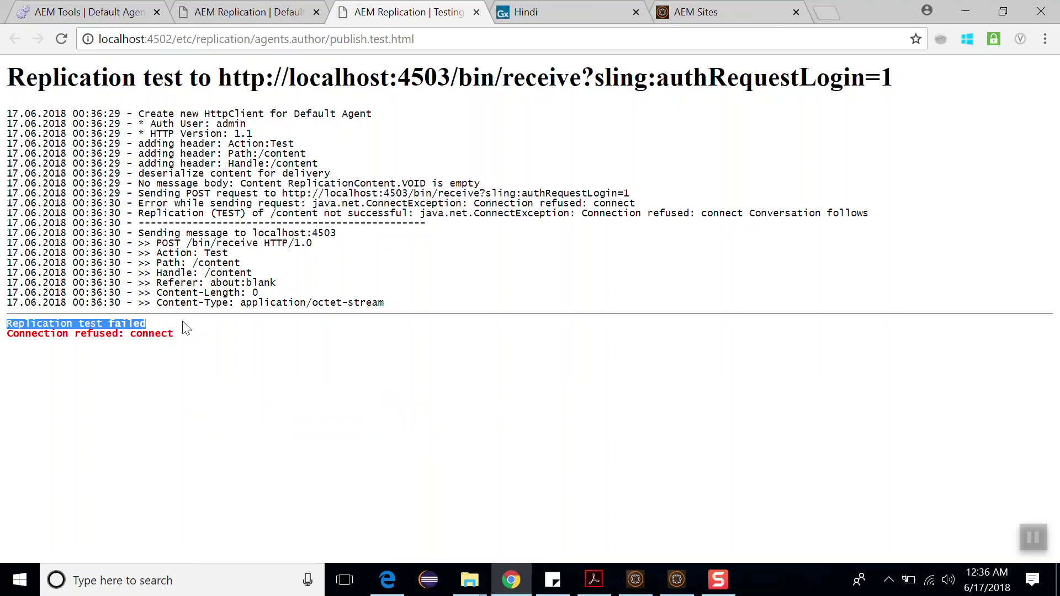
pyautogui.click(243, 12)
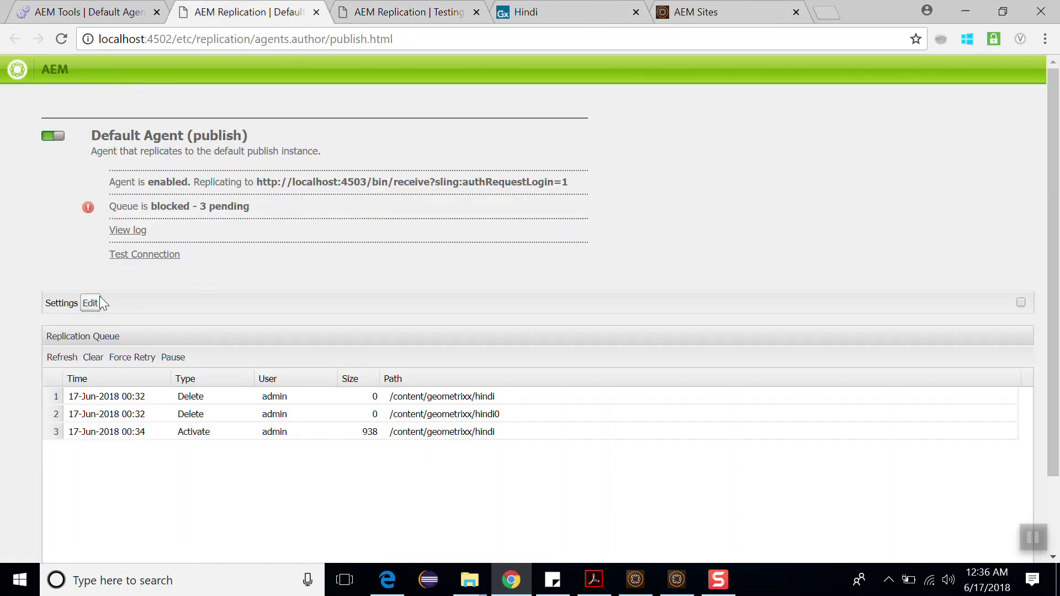
# - Change the port in the Default Agent's transport URI from 4503 to 8080 and save
pyautogui.click(88, 305)
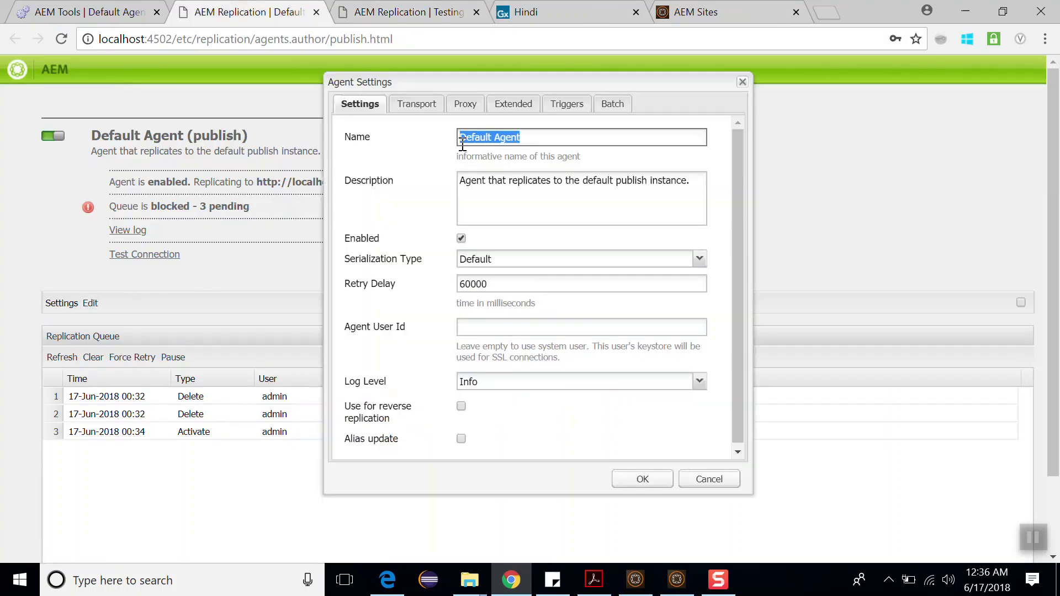
pyautogui.click(424, 107)
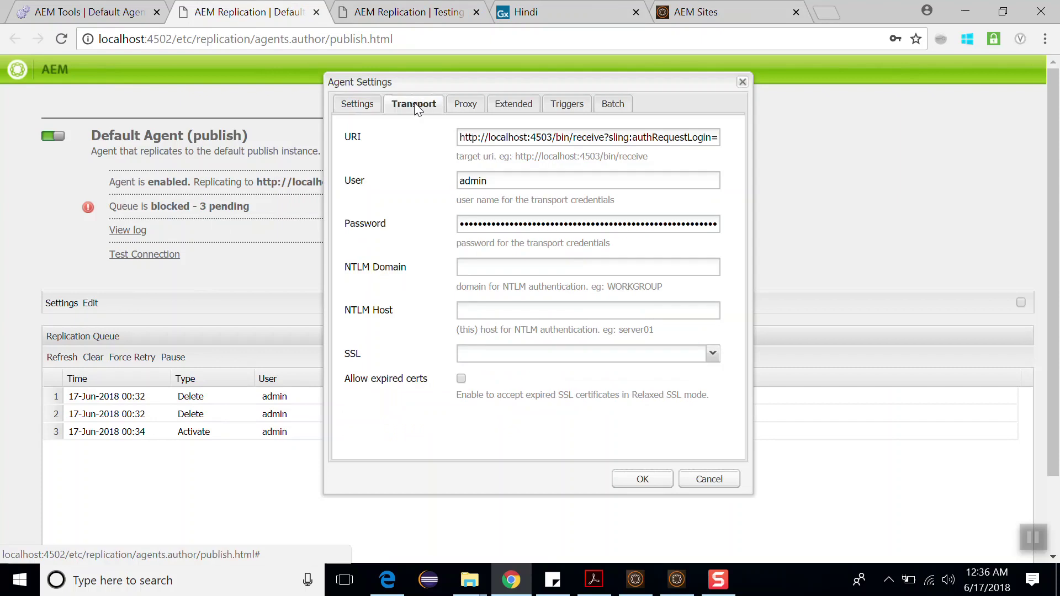
pyautogui.click(545, 137)
pyautogui.moveTo(544, 137); pyautogui.dragTo(527, 139)
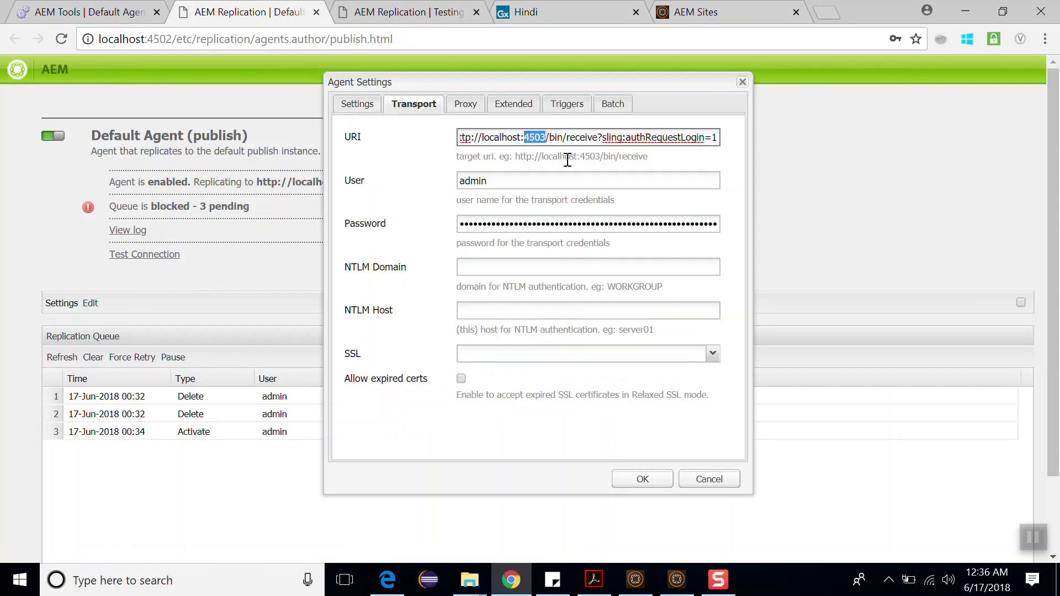
pyautogui.write('8080')
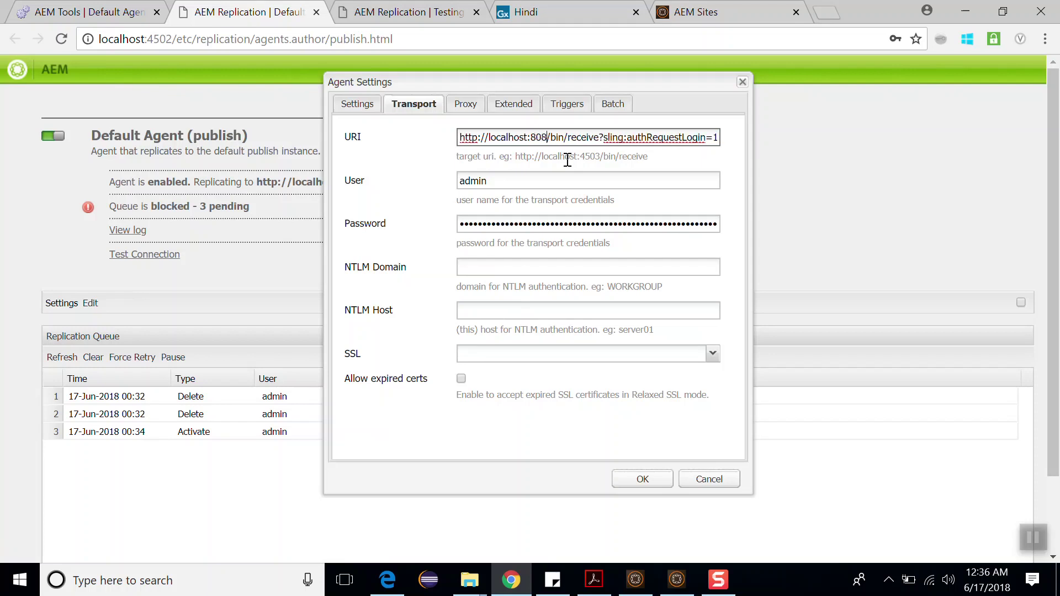
pyautogui.click(637, 479)
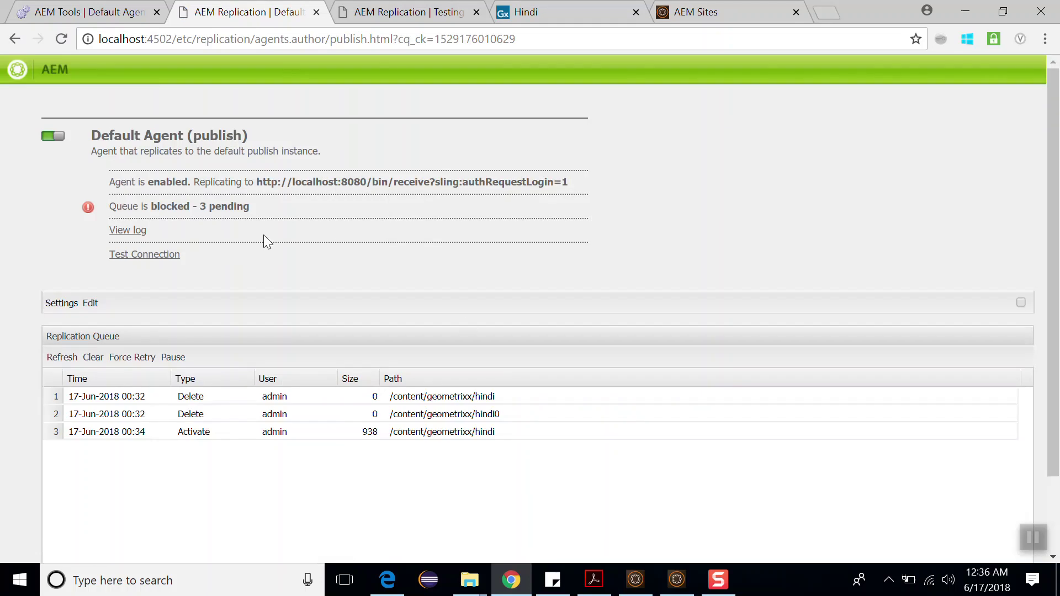
# - Rerun Test Connection to get 'Replication test succeeded', then return to the Tools console start
pyautogui.click(143, 255)
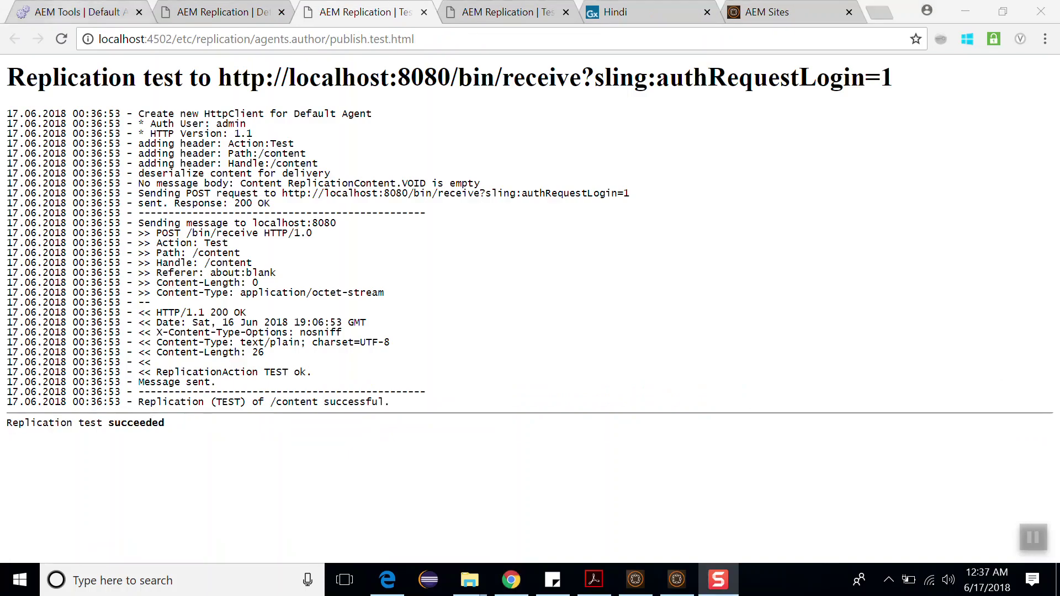
pyautogui.click(44, 12)
pyautogui.click(17, 39)
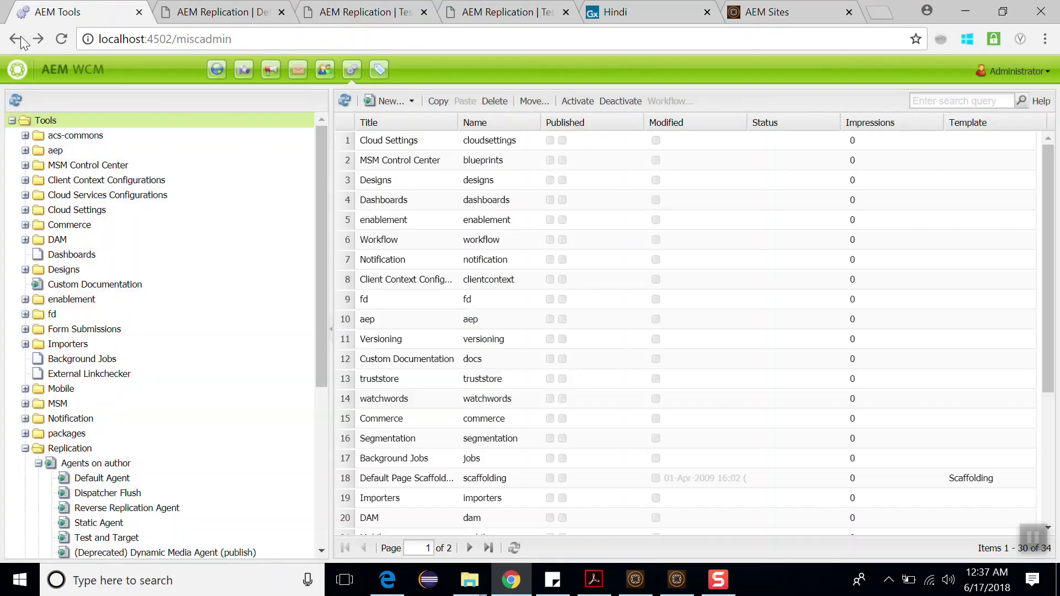
# - Select the Hindi page in Geometrixx Demo Site, publish it, and switch to the 8080 console
pyautogui.click(20, 38)
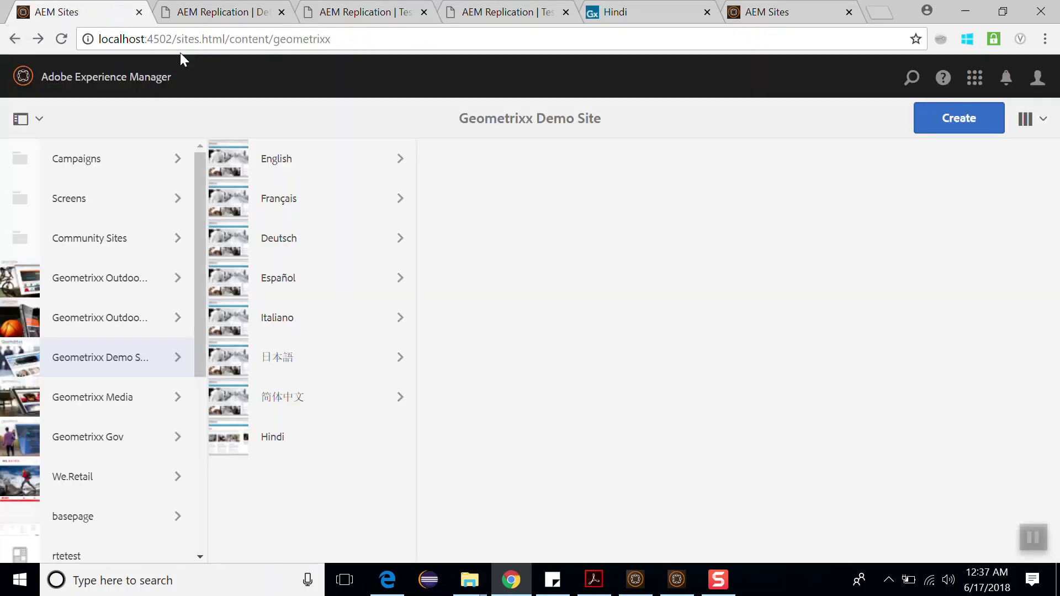
pyautogui.click(228, 439)
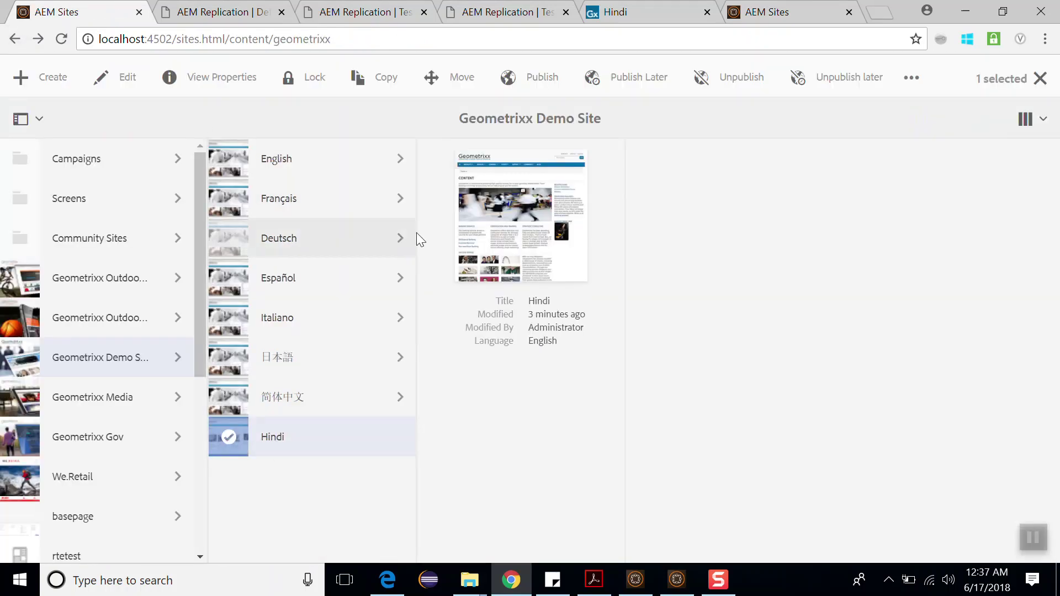
pyautogui.click(545, 82)
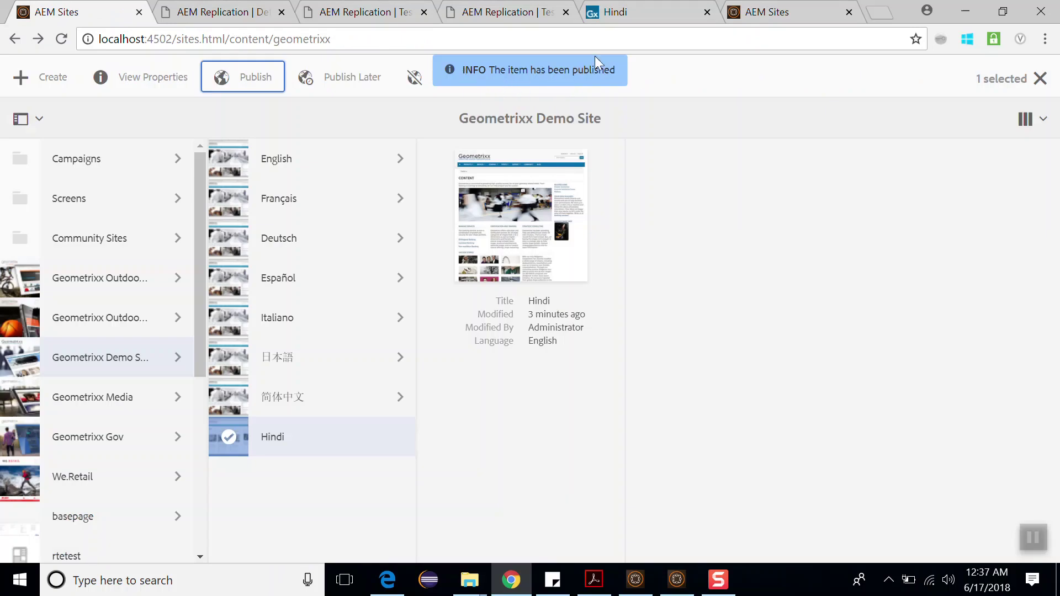
pyautogui.click(751, 12)
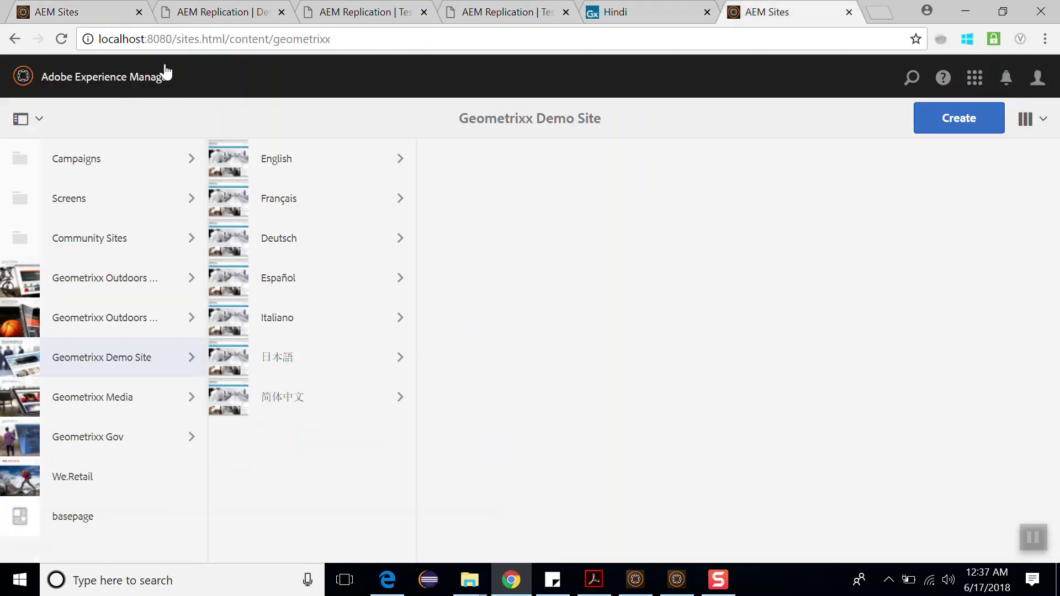
# - Reload the 8080 Sites console to show Hindi, check the Default Agent queue, then view the Hindi tab
pyautogui.click(64, 44)
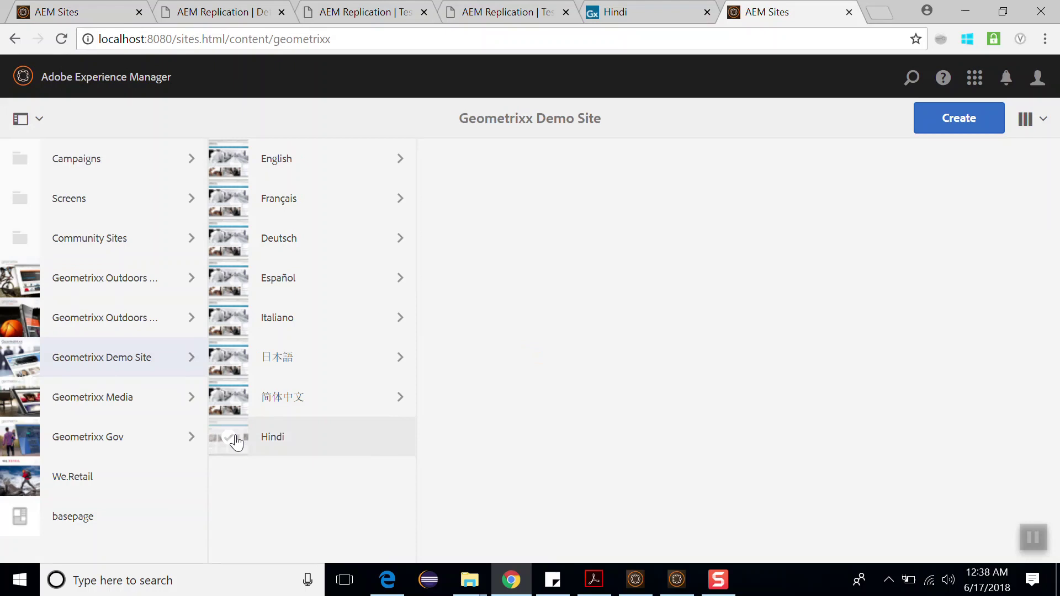
pyautogui.click(221, 12)
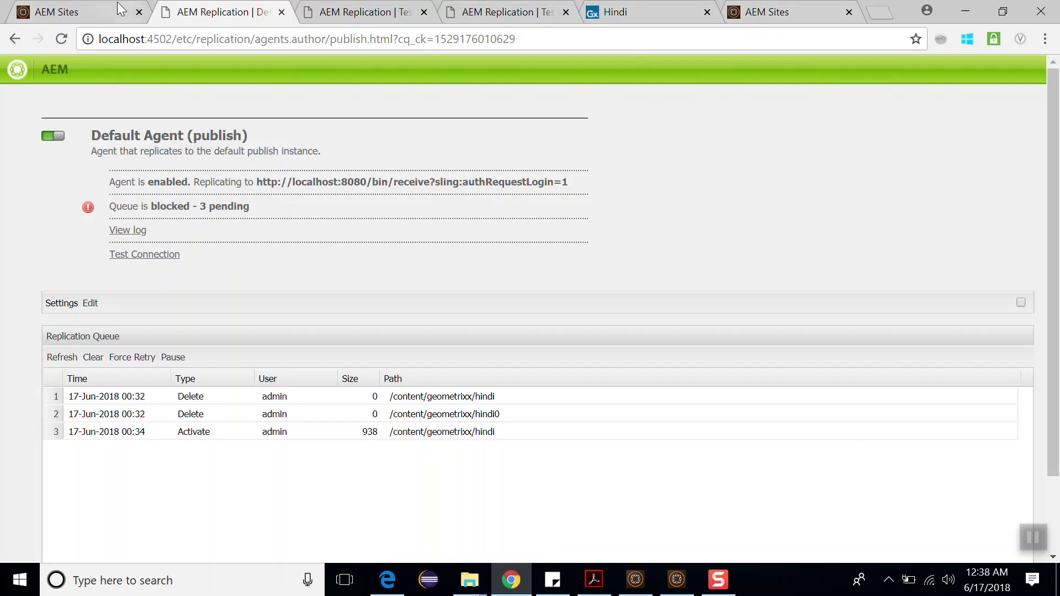
pyautogui.hotkey('ctrl', '5')
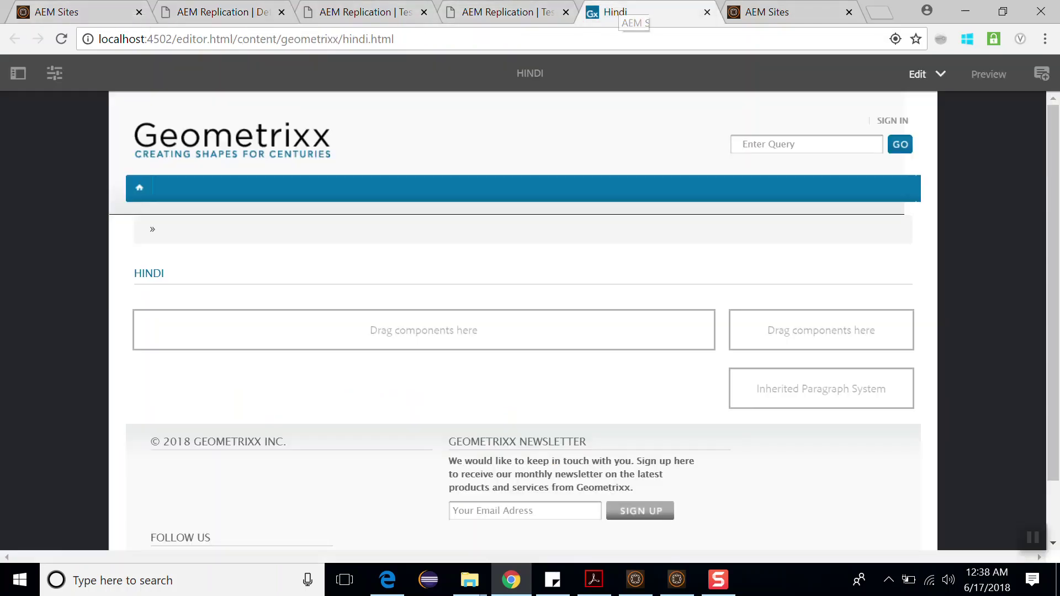